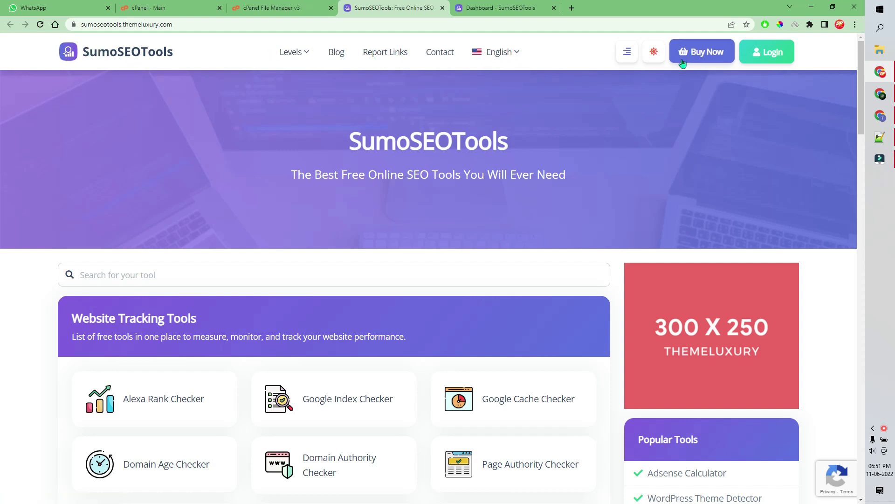
Examine the Website Tracking Tools and Website Management Tools sections on the SumoSEOTools homepage.
scroll(260, 219, "down", 2)
scroll(140, 235, "down", 2)
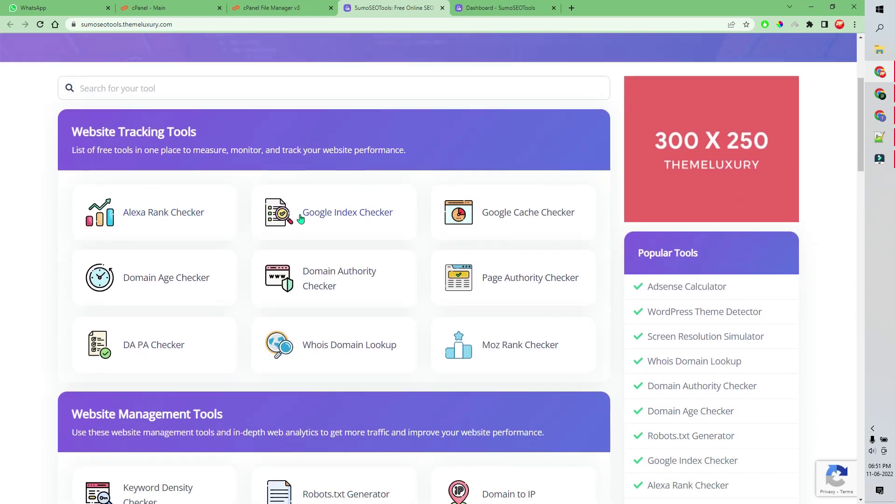
scroll(506, 218, "down", 5)
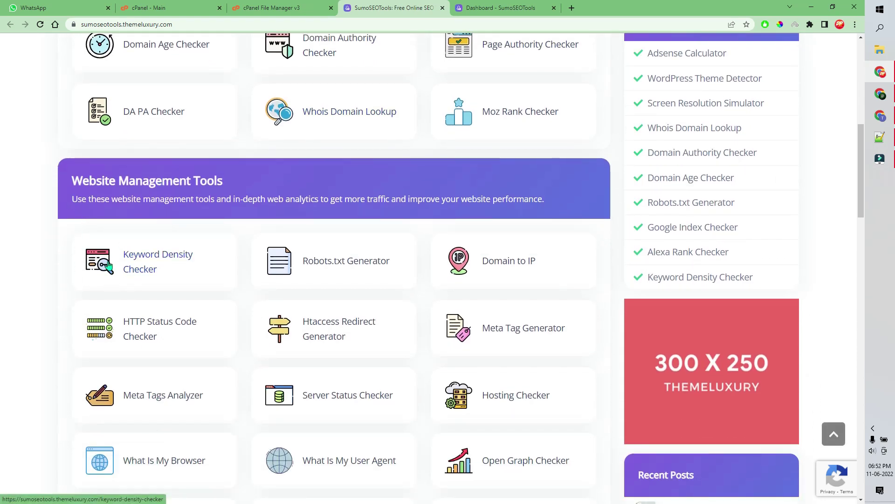
scroll(130, 262, "down", 2)
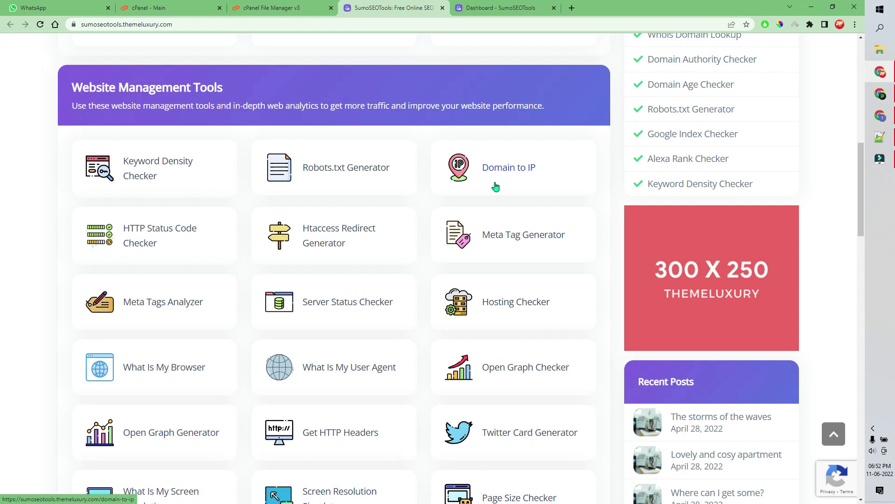
scroll(313, 223, "down", 3)
scroll(313, 223, "down", 10)
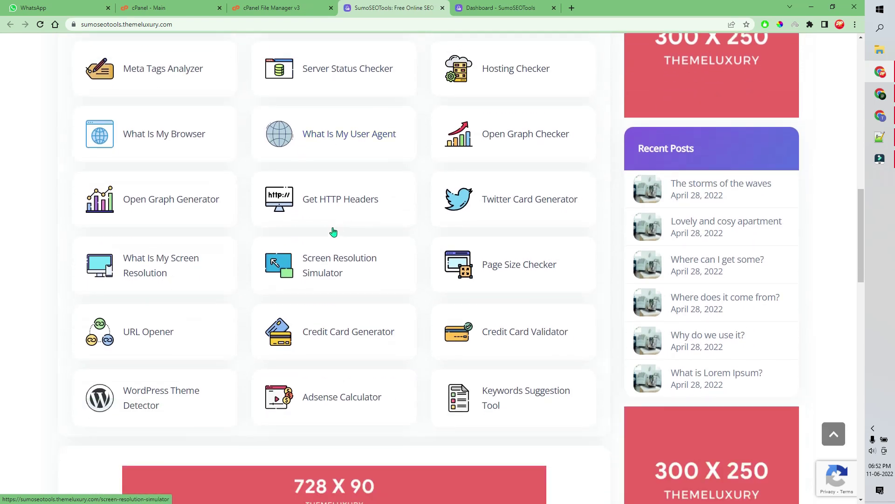
scroll(337, 239, "down", 7)
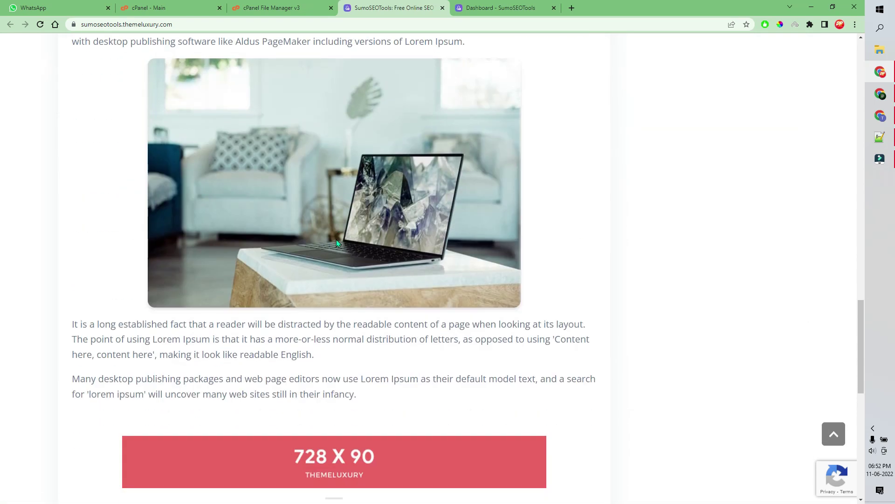
scroll(336, 254, "up", 9)
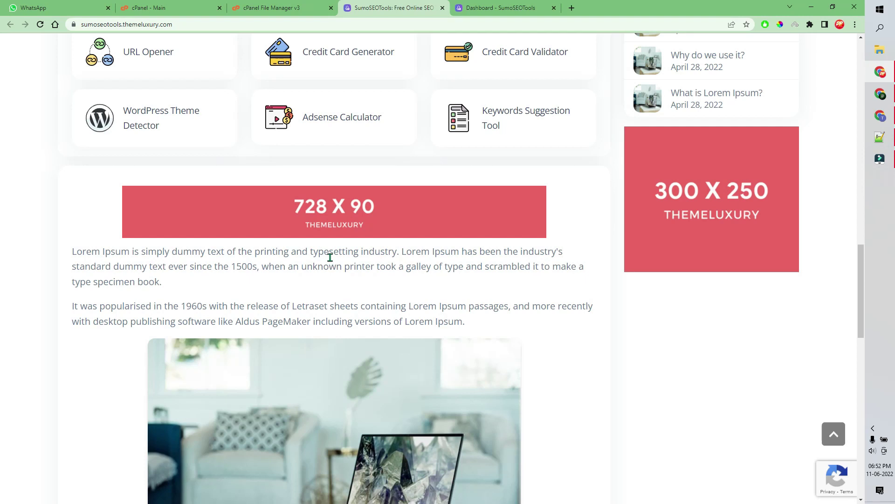
scroll(330, 257, "up", 17)
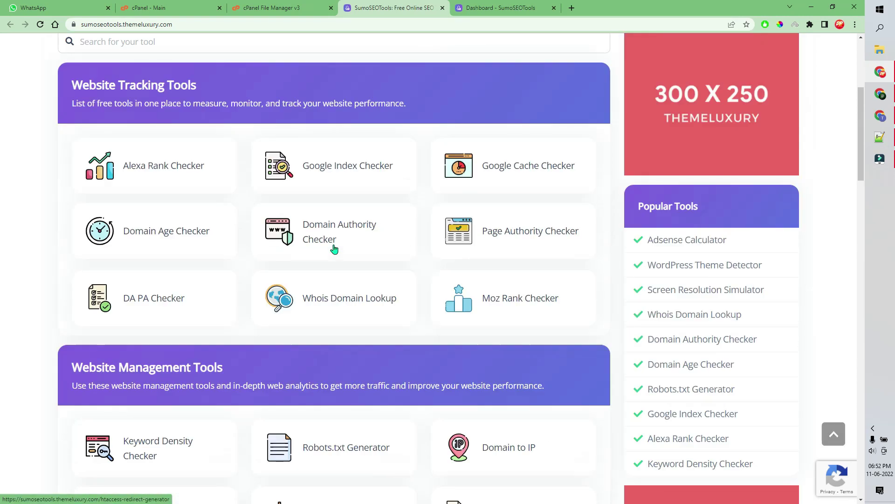
scroll(334, 249, "up", 4)
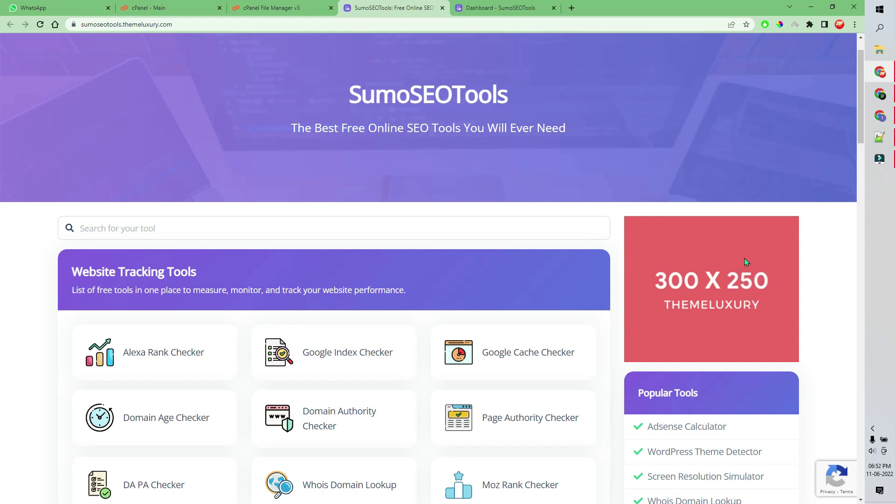
Examine the homepage's ad placements, recent posts, author box, social links and footer.
scroll(746, 285, "down", 4)
scroll(743, 284, "down", 5)
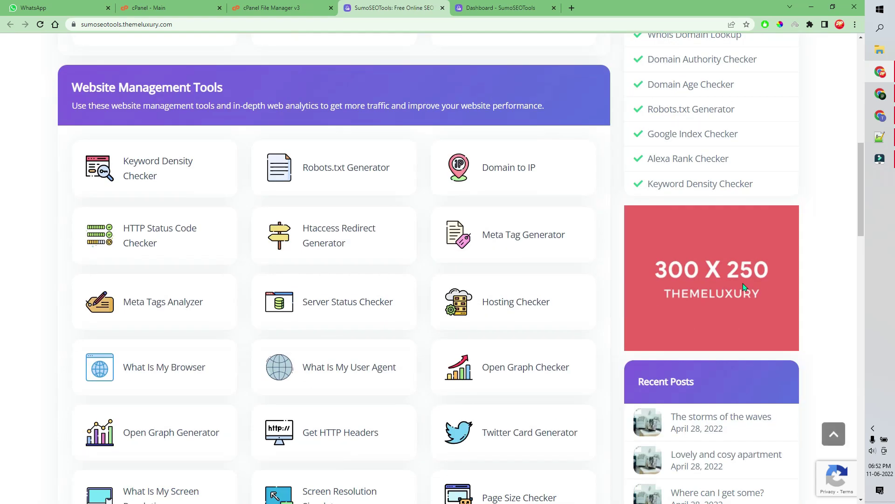
scroll(743, 292, "down", 5)
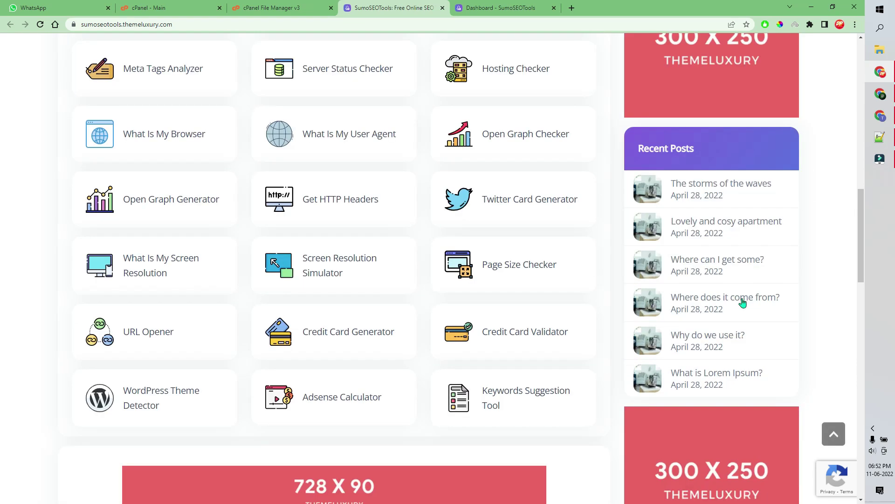
scroll(743, 303, "down", 4)
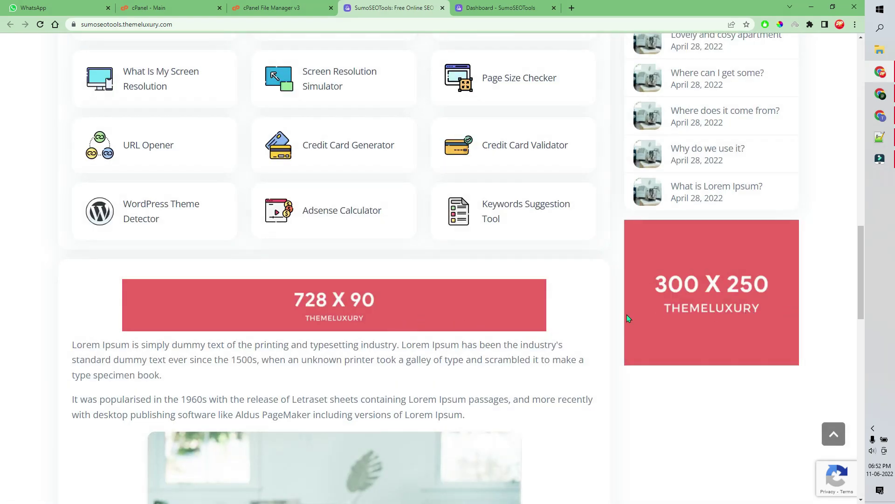
scroll(606, 326, "down", 17)
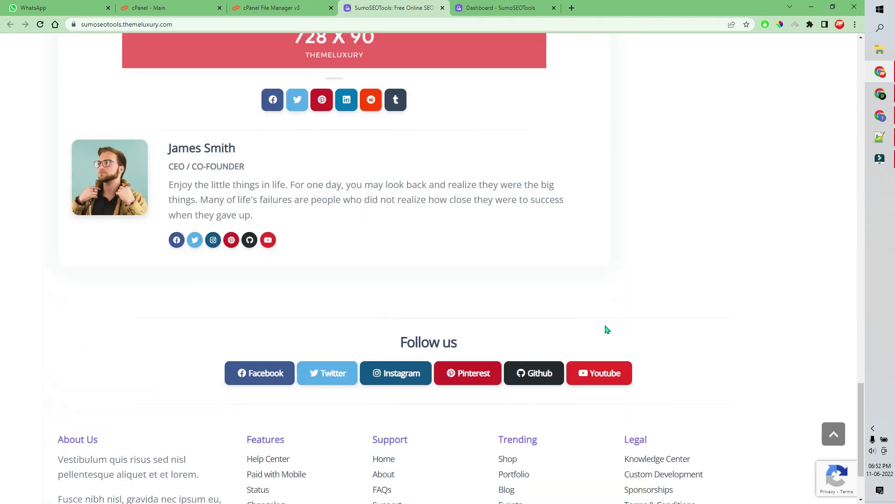
scroll(607, 329, "down", 2)
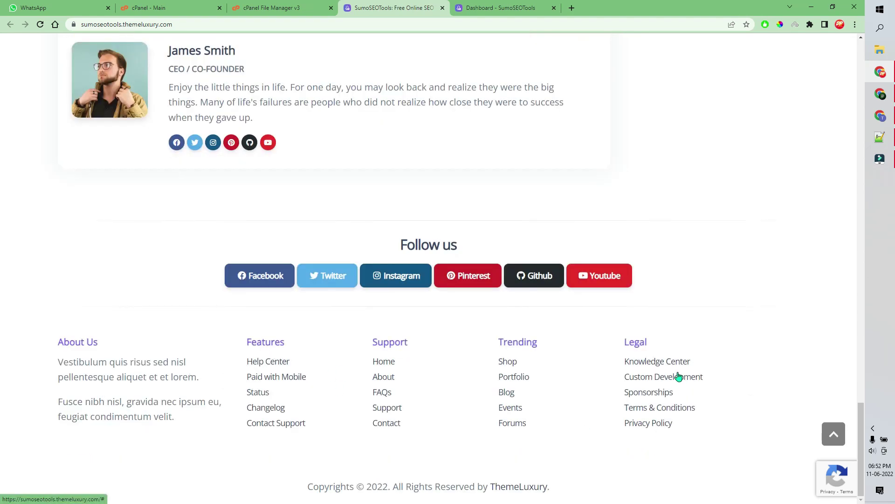
Open the Robots.txt Generator from Website Management Tools and review its crawler and folder options.
scroll(680, 380, "up", 20)
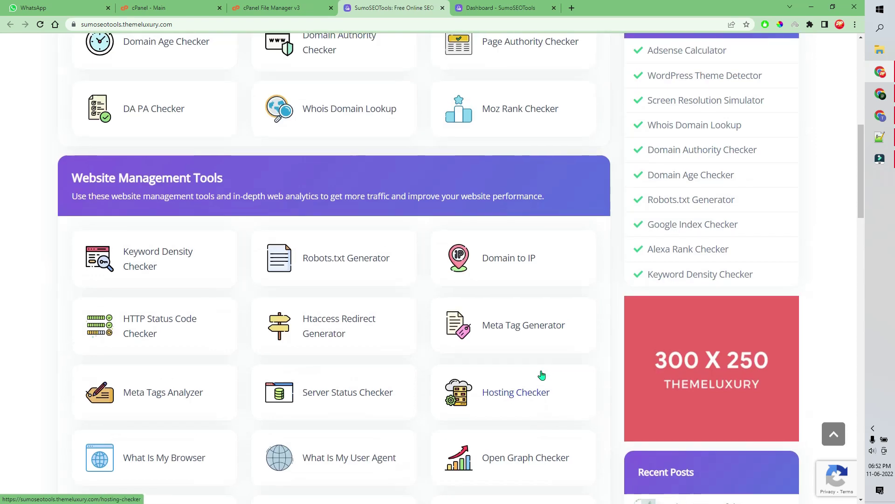
scroll(541, 374, "up", 8)
scroll(541, 364, "down", 3)
scroll(541, 360, "down", 8)
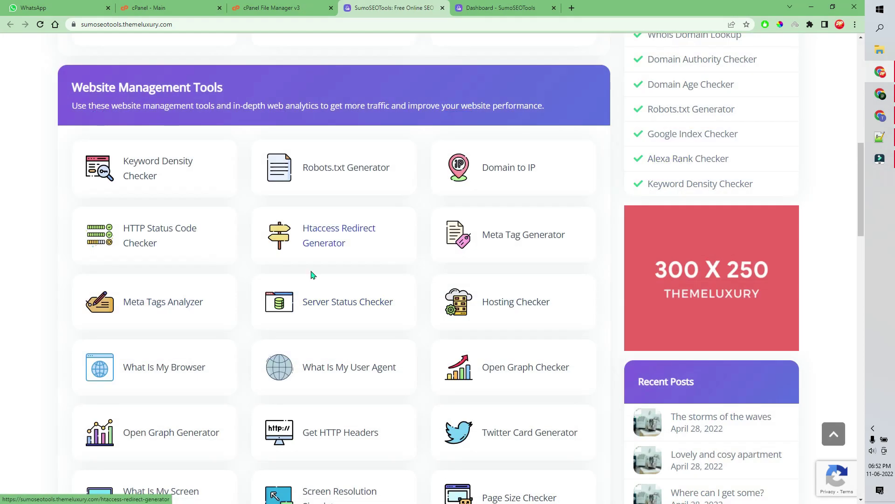
left_click(344, 169)
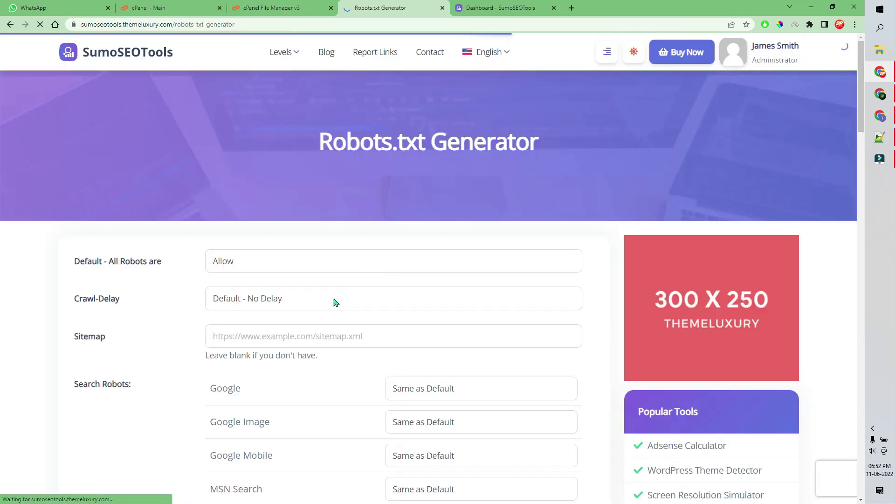
scroll(306, 282, "down", 15)
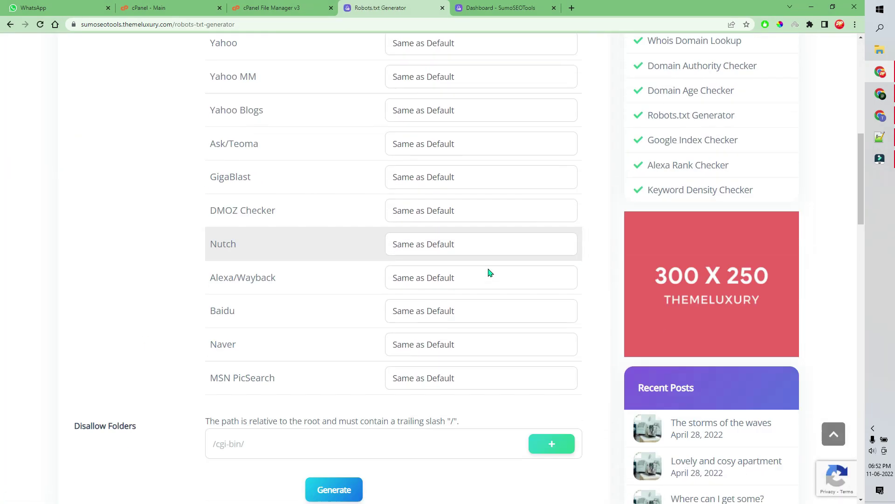
scroll(596, 275, "up", 12)
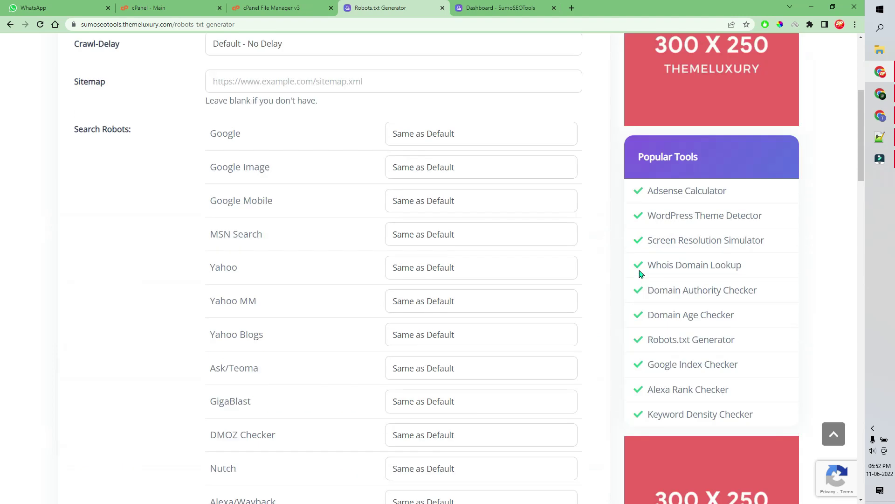
Open the Adsense Calculator from Popular Tools and look over its page.
left_click(695, 217)
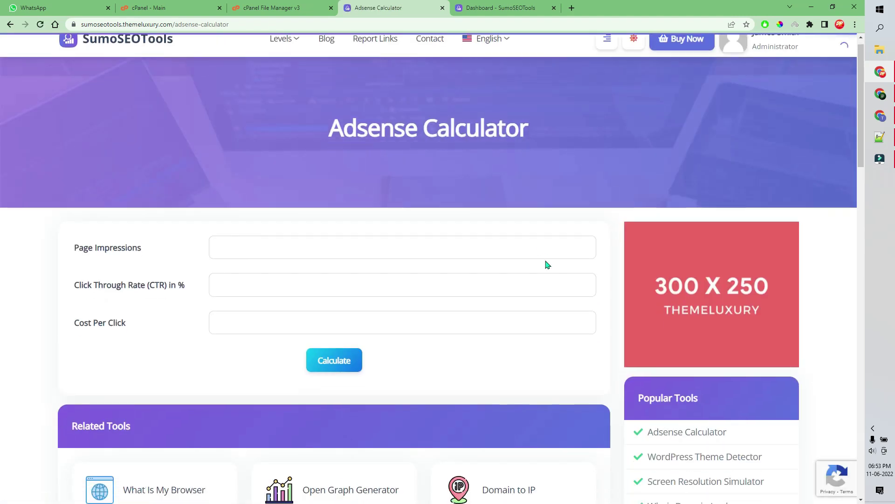
scroll(548, 264, "down", 3)
scroll(710, 250, "down", 4)
Open the Domain Age Checker, review its related tools and article content, and return to the homepage.
left_click(689, 249)
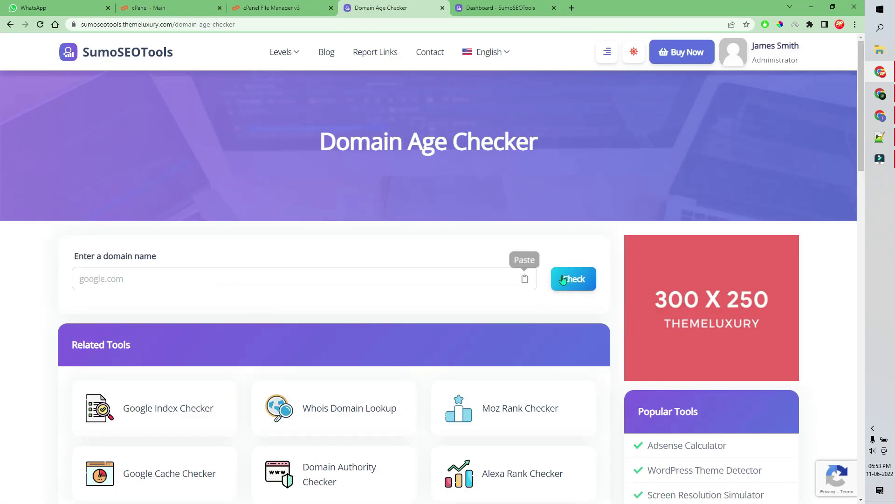
scroll(466, 294, "down", 9)
scroll(477, 276, "down", 15)
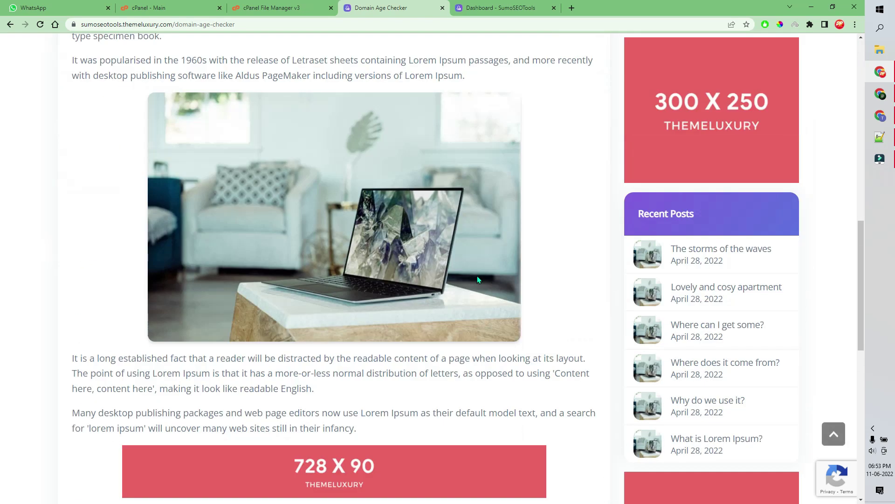
scroll(485, 284, "up", 7)
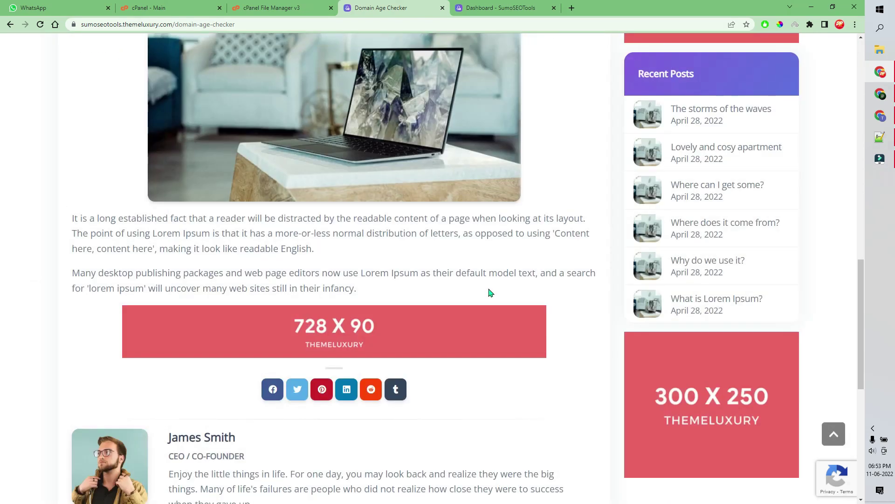
scroll(487, 293, "up", 16)
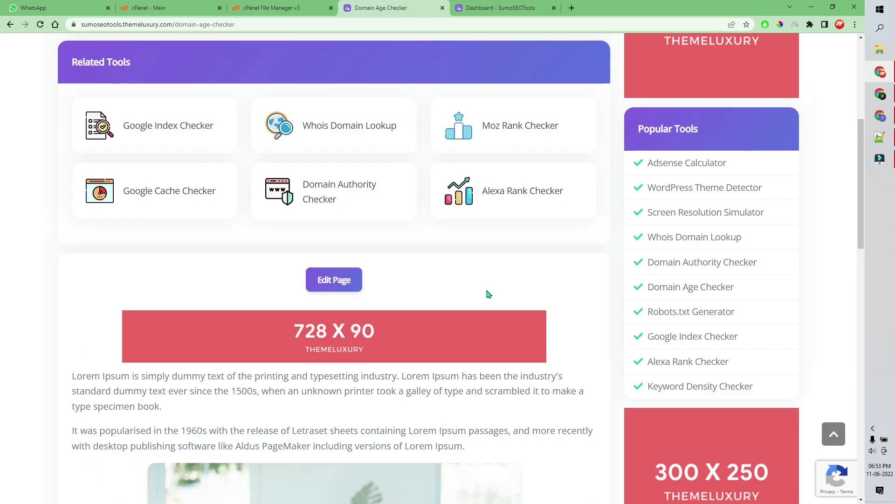
key("alt+Left")
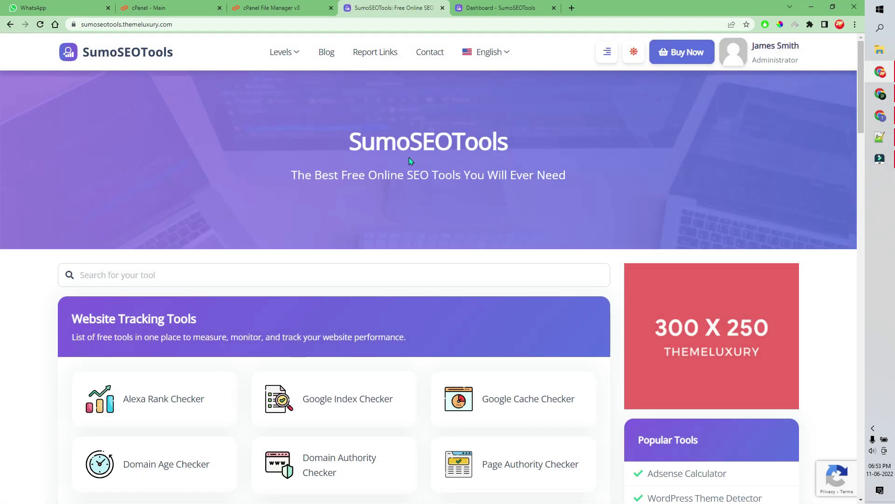
Switch to the admin dashboard and review the traffic summary, traffic per tool and new user history.
left_click(488, 8)
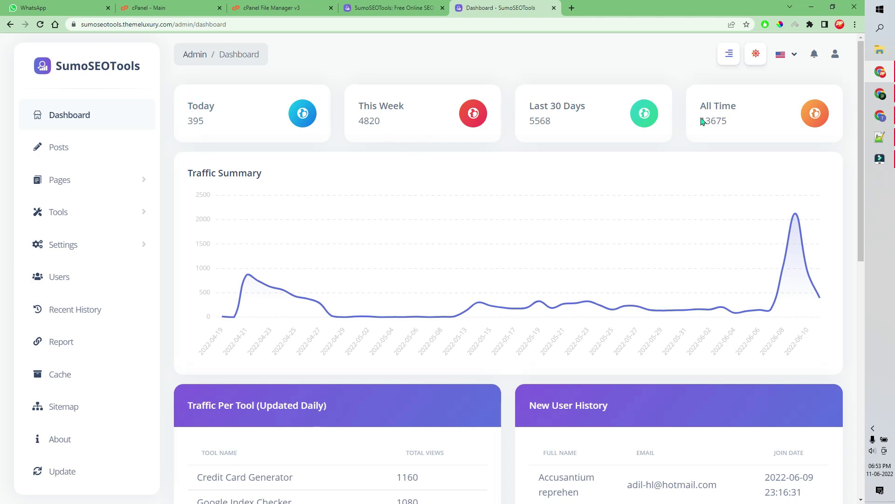
scroll(424, 202, "down", 7)
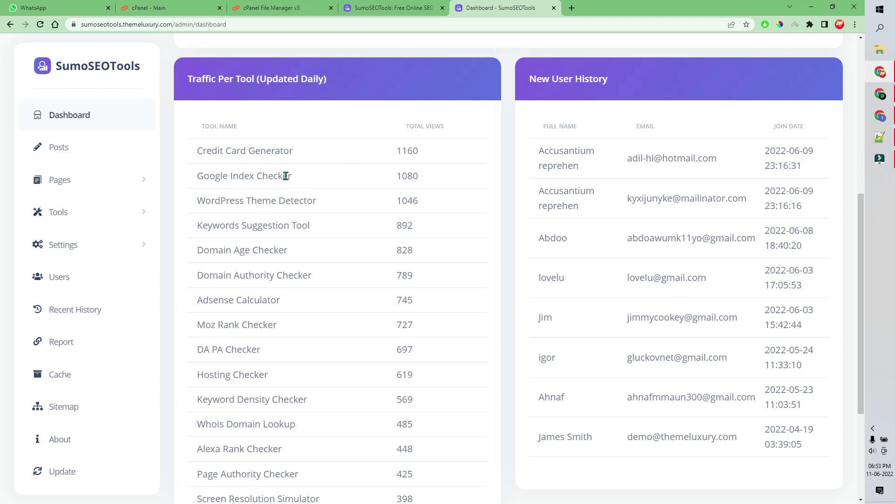
scroll(589, 181, "down", 4)
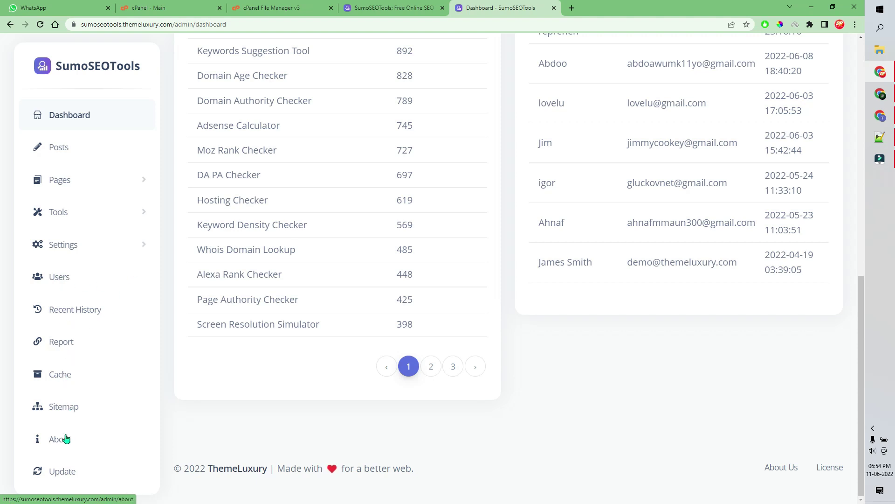
Expand the Settings section of the admin dashboard and review the available settings pages.
scroll(282, 286, "up", 10)
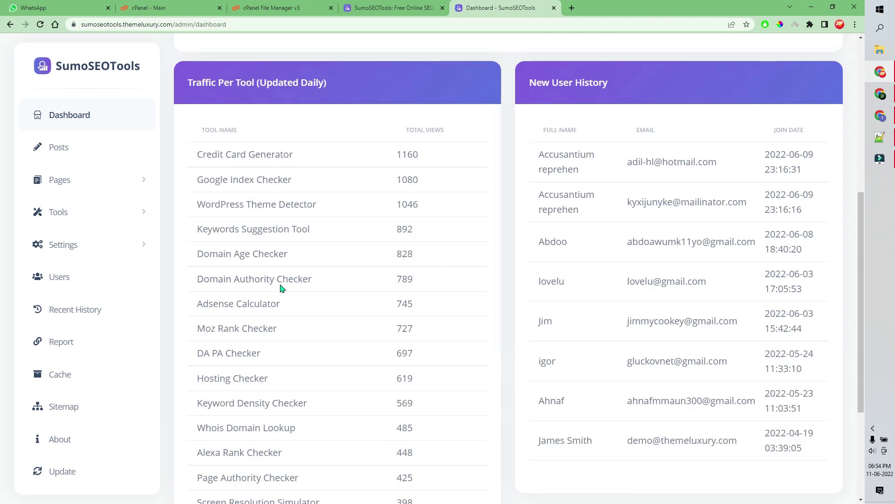
scroll(282, 286, "up", 1)
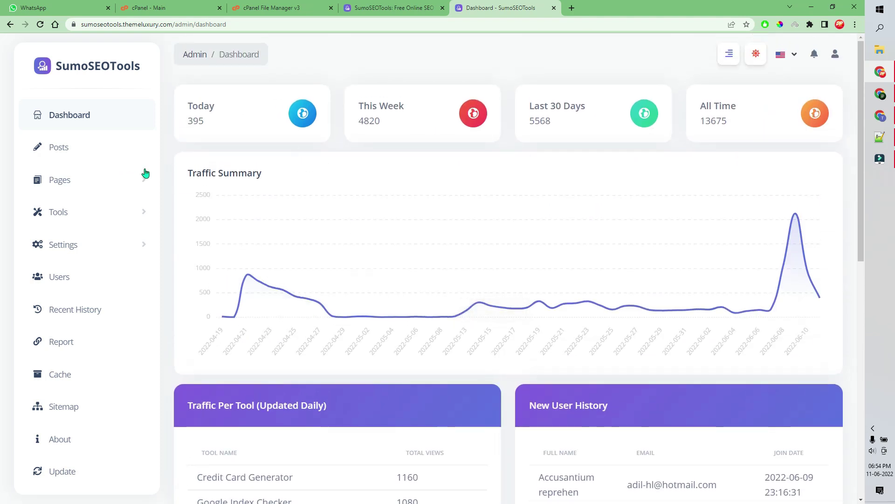
left_click(74, 246)
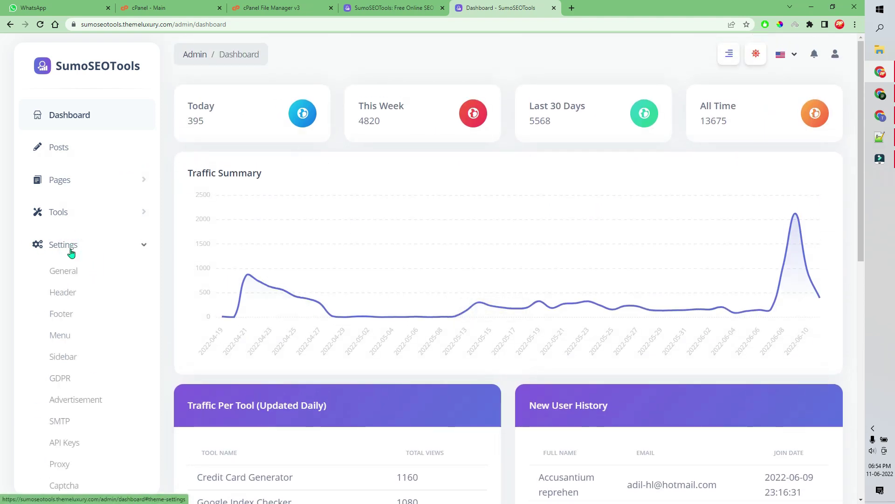
scroll(70, 224, "down", 3)
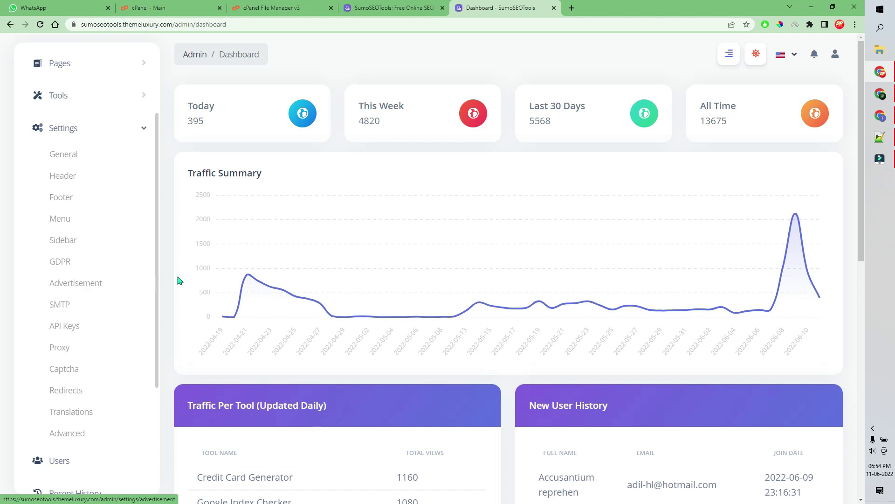
Switch back to the public SumoSEOTools homepage and look over its tool sections and page content again.
key("ctrl+shift+Tab")
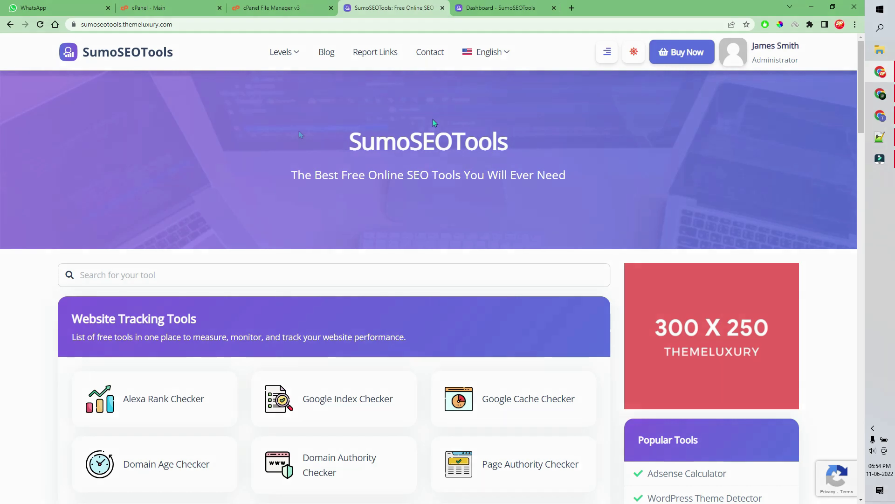
scroll(308, 191, "down", 7)
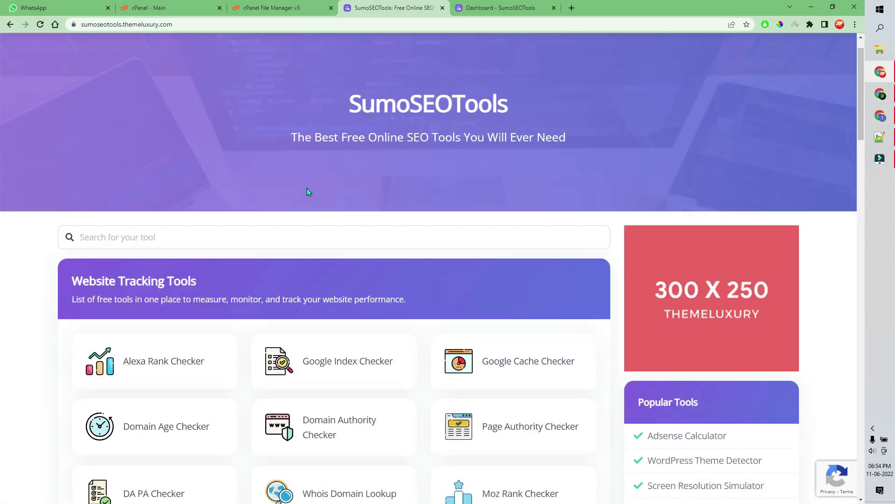
scroll(327, 196, "down", 15)
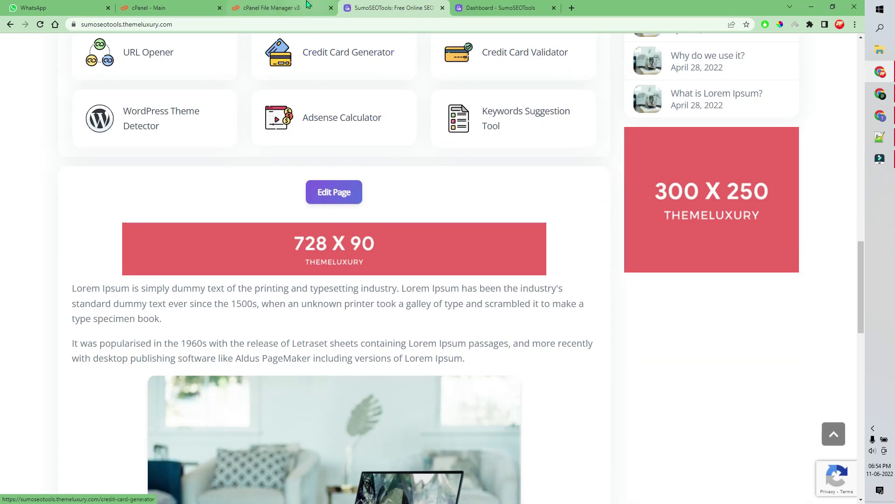
scroll(336, 200, "up", 14)
scroll(445, 181, "up", 2)
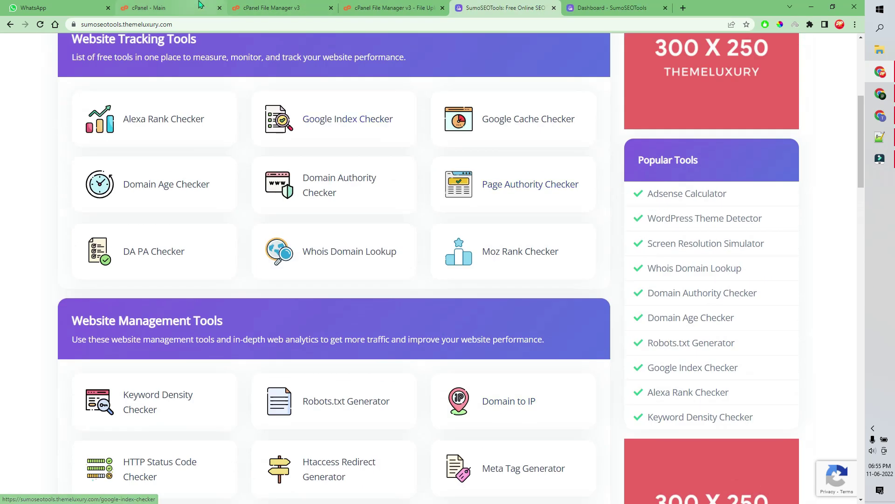
Switch to the cPanel File Manager and extract SEOTools - Online SEO Tools Script.zip into /public_html/FZME.IN.
left_click(177, 7)
left_click(390, 4)
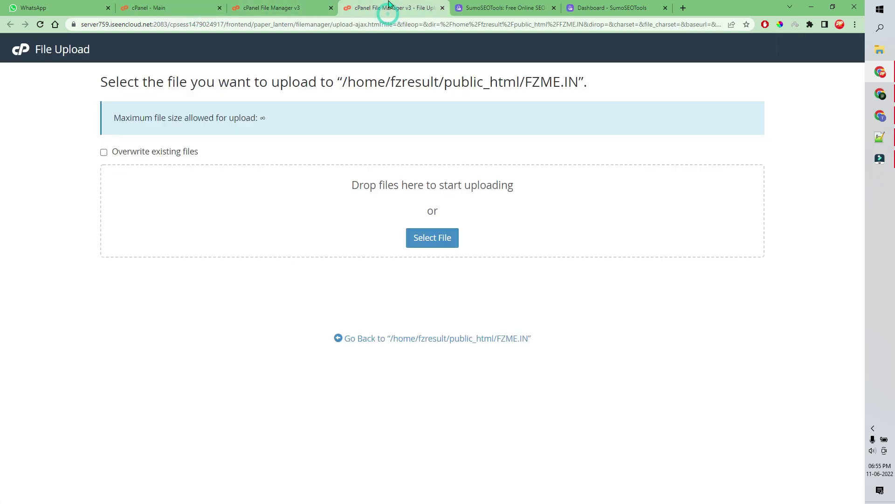
left_click(310, 8)
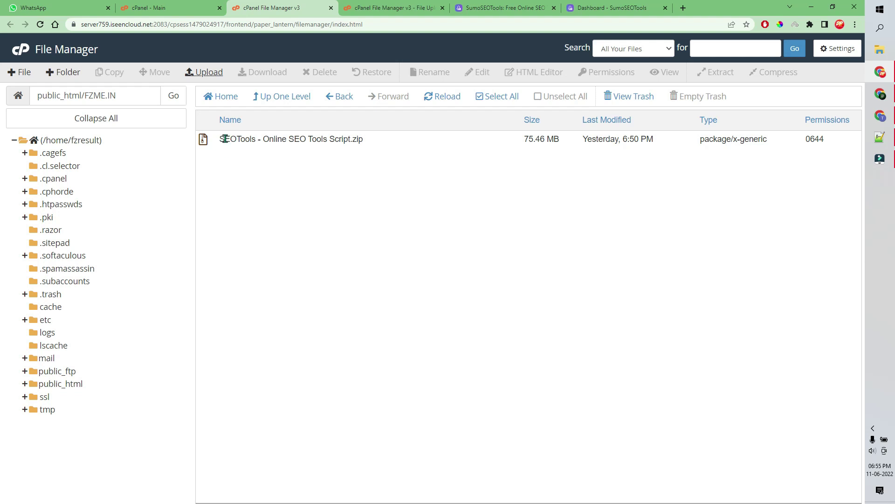
right_click(225, 141)
left_click(284, 271)
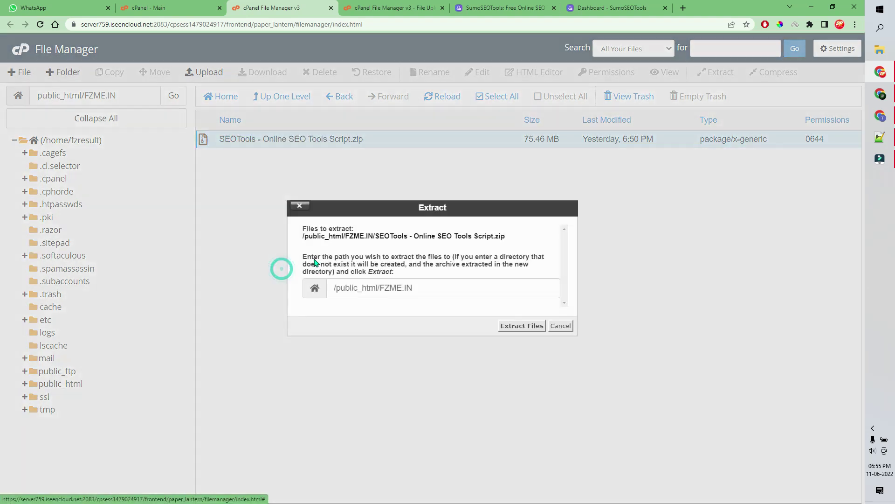
left_click(525, 326)
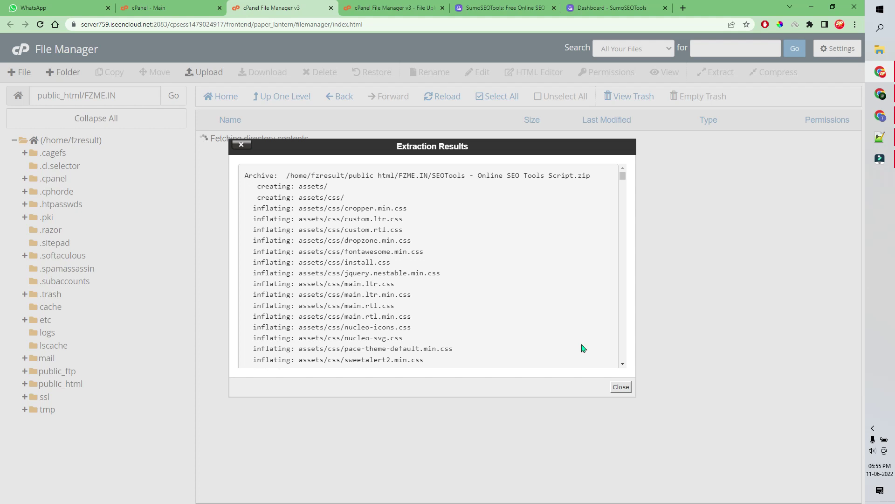
left_click(615, 391)
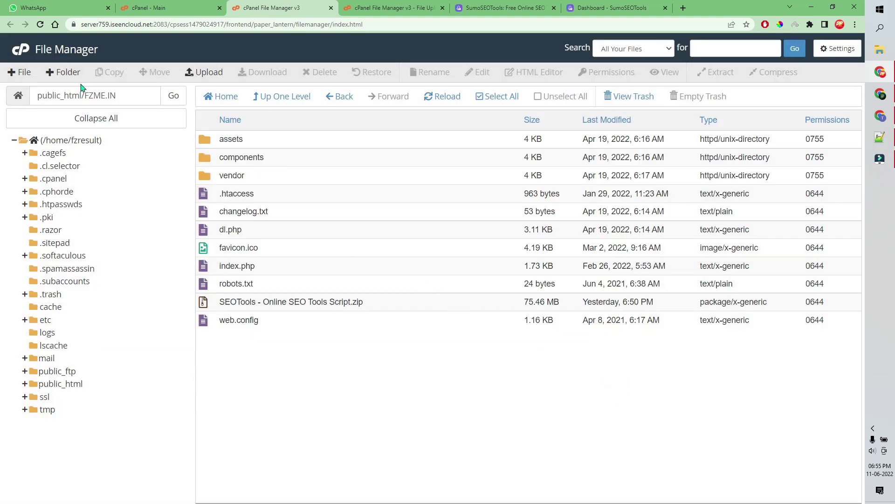
Open the FZME.IN site in the browser using the domain name in the File Manager's folder path.
left_click_drag(145, 98, 85, 99)
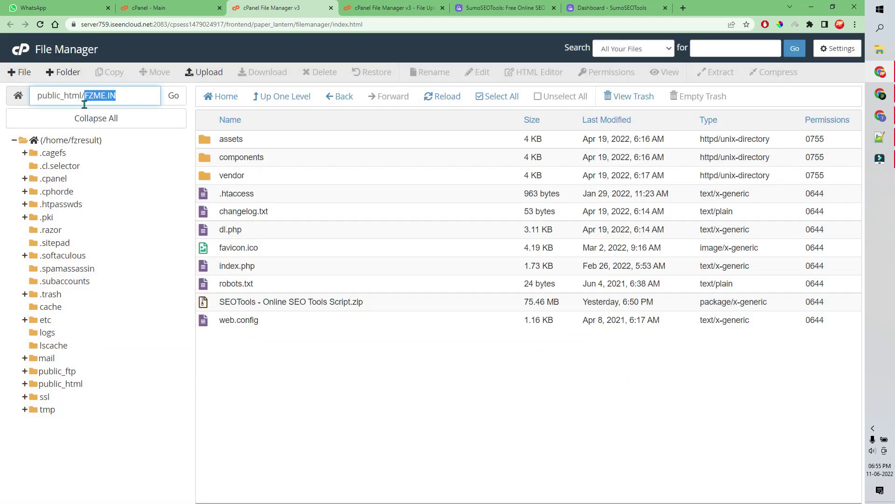
right_click(105, 96)
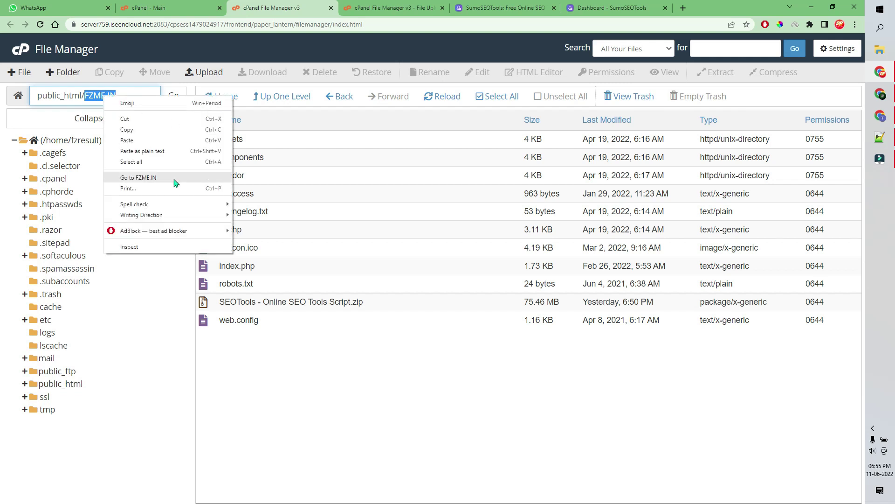
left_click(176, 179)
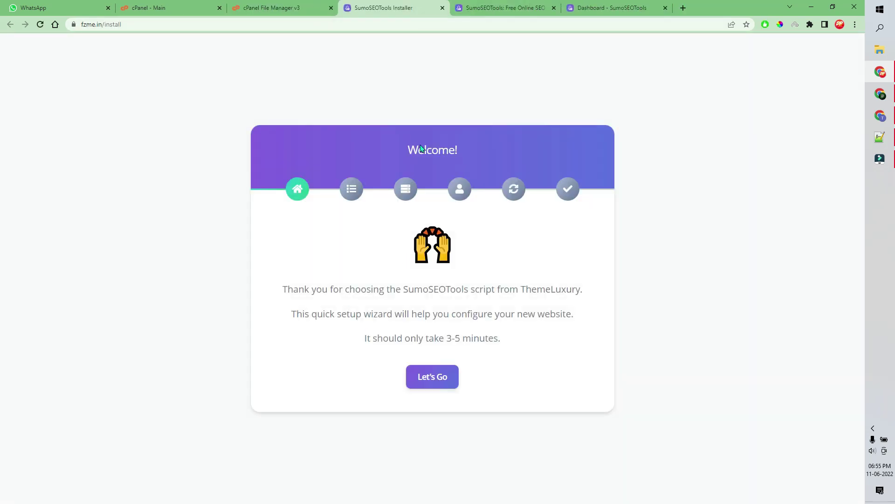
Start the SumoSEOTools setup wizard and proceed past the server requirements to the database configuration.
left_click(432, 383)
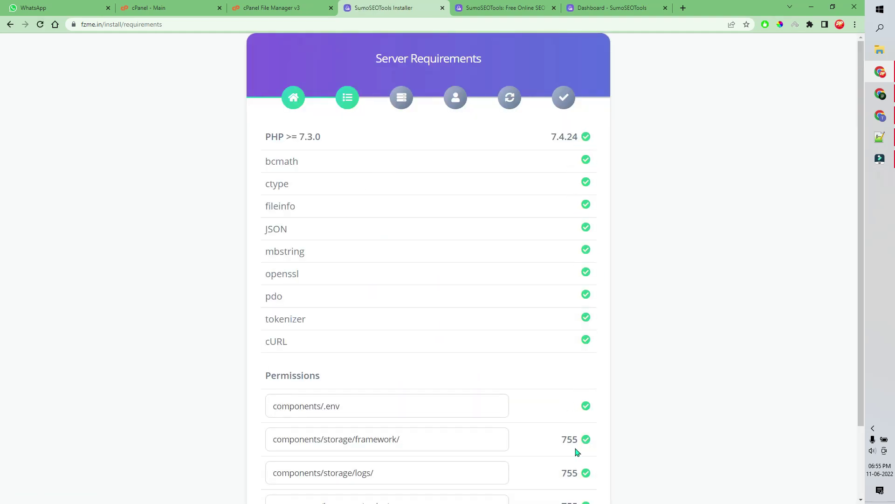
scroll(583, 449, "down", 2)
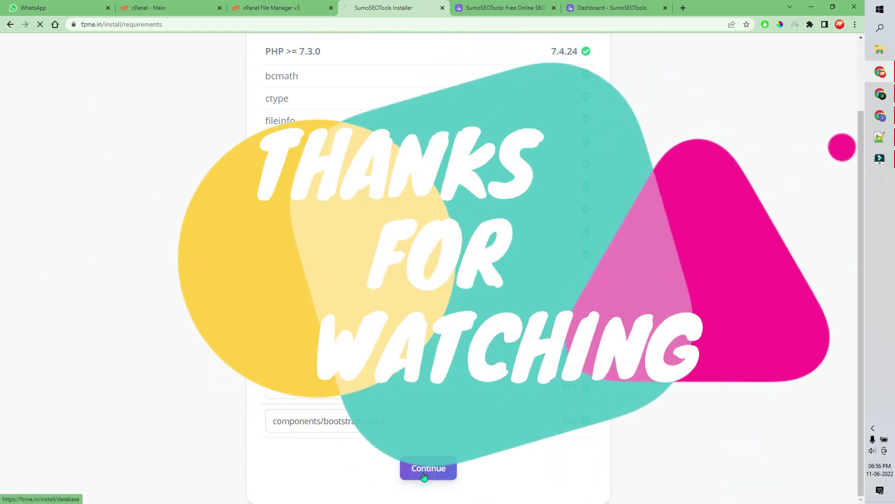
left_click(425, 472)
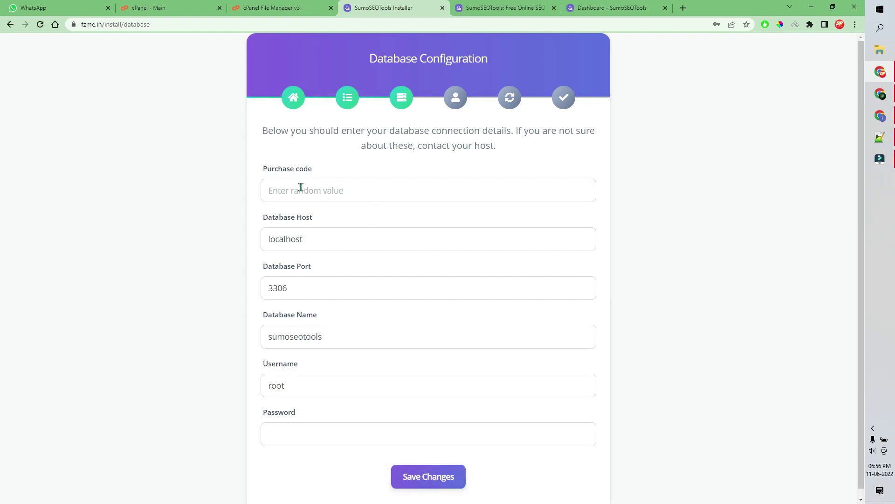
scroll(359, 212, "down", 1)
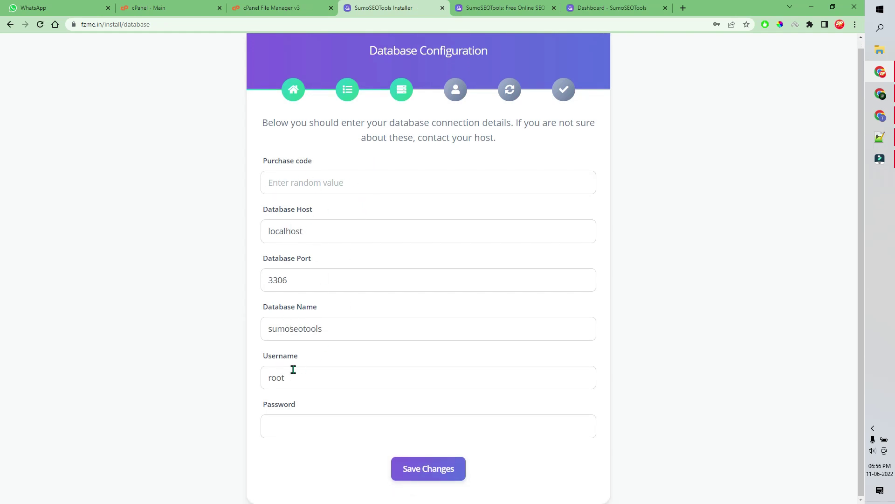
Switch to the main cPanel page and create a new database named seotool with the MySQL Database Wizard.
left_click(180, 6)
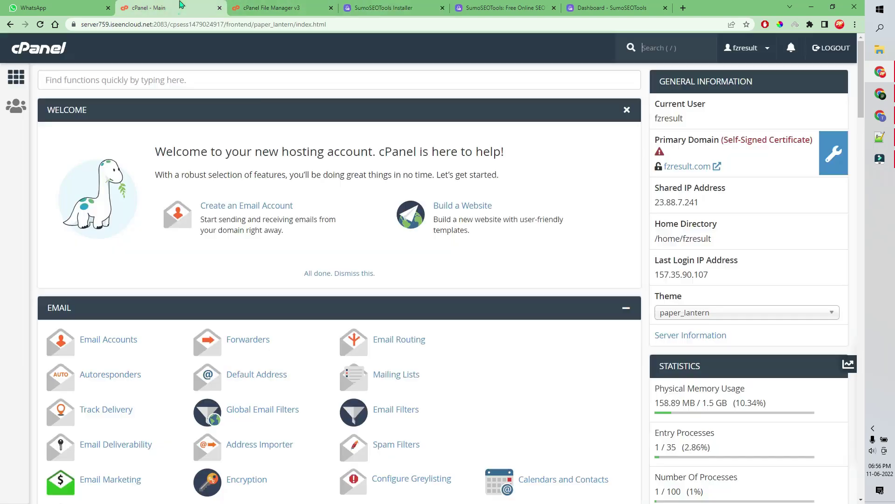
scroll(392, 246, "down", 7)
scroll(401, 270, "down", 5)
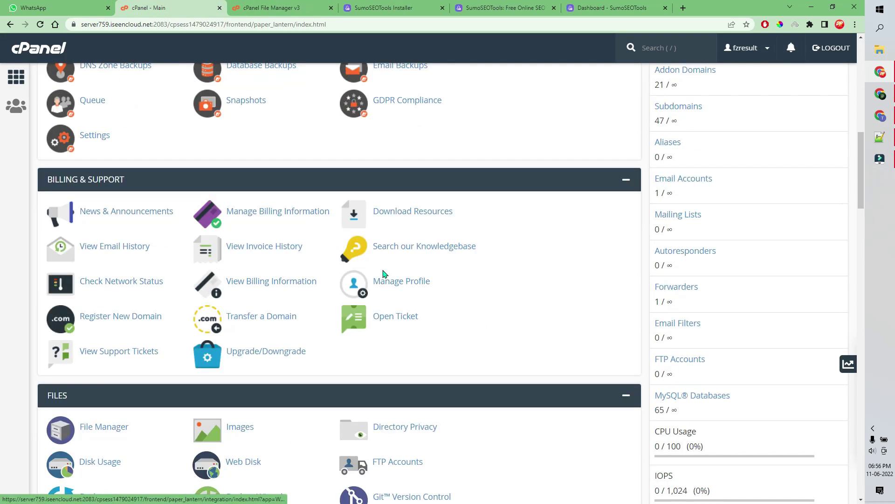
scroll(124, 212, "down", 6)
scroll(130, 284, "down", 3)
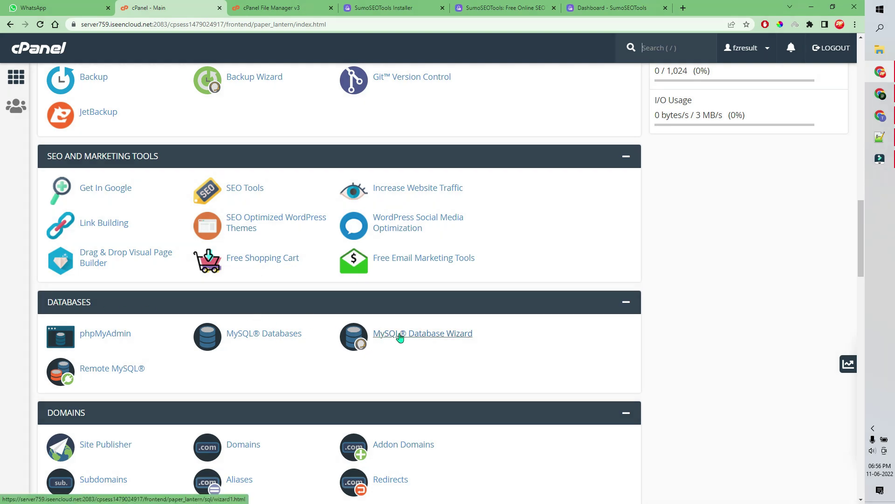
left_click(447, 342)
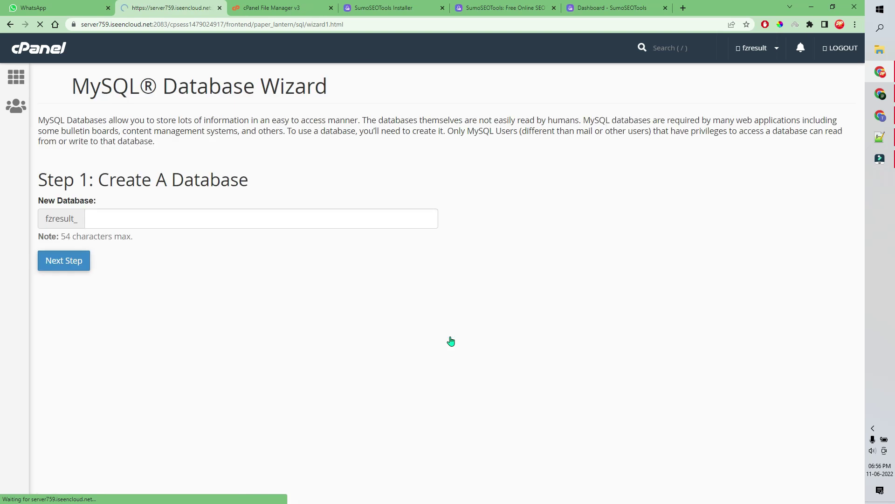
type("seotool")
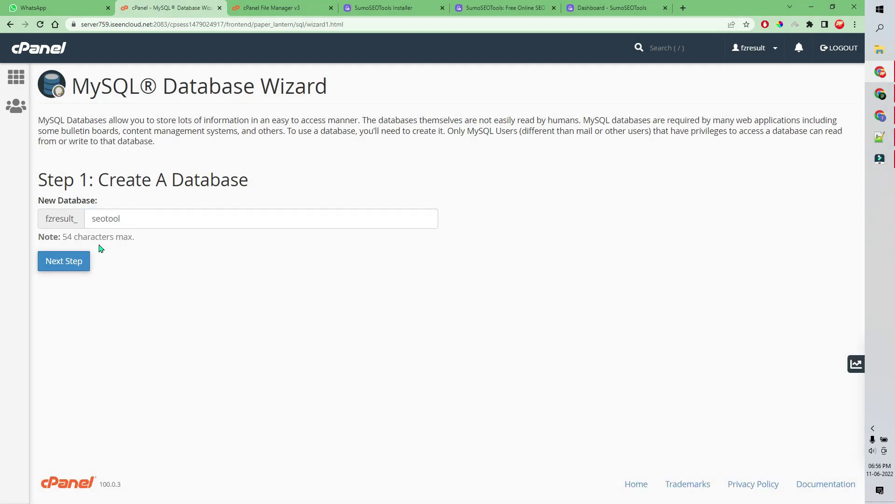
left_click(74, 260)
Create the database user seotool with a generated password, copying that password for use in the installer.
right_click(133, 202)
left_click(166, 273)
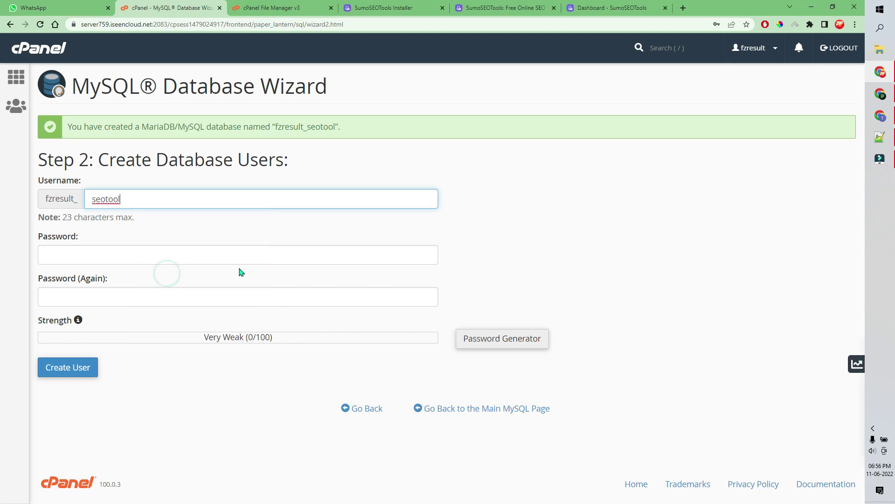
left_click(519, 344)
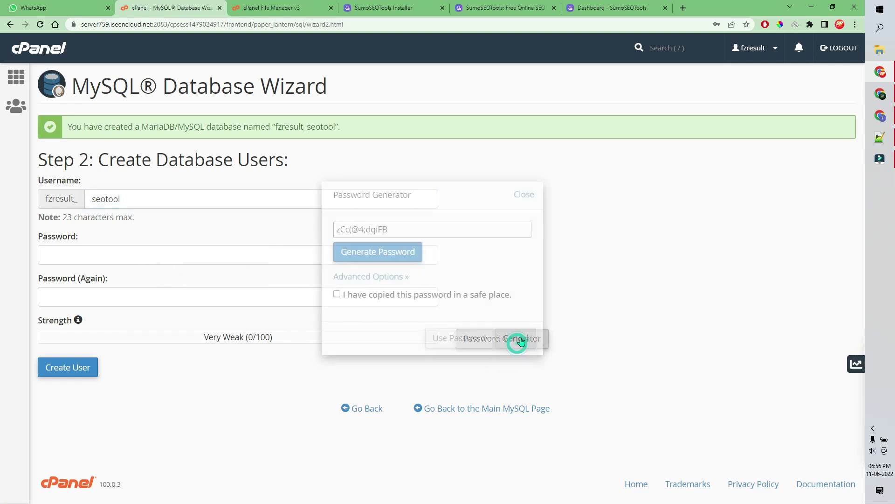
left_click(404, 251)
left_click(404, 254)
left_click(404, 252)
left_click(405, 251)
left_click(395, 247)
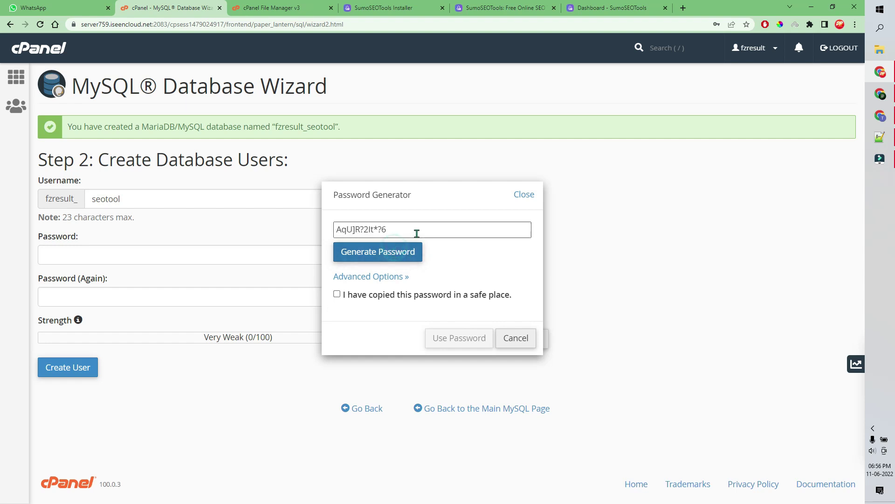
triple_click(417, 233)
right_click(416, 235)
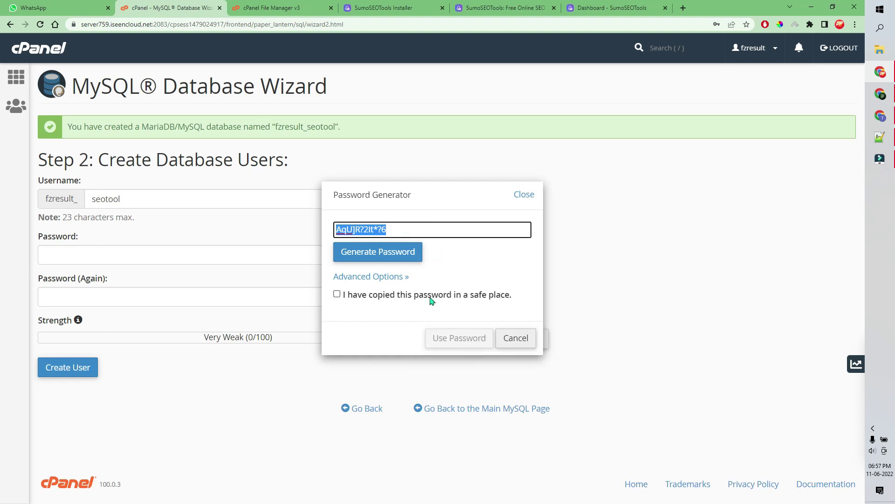
left_click(400, 296)
left_click(444, 343)
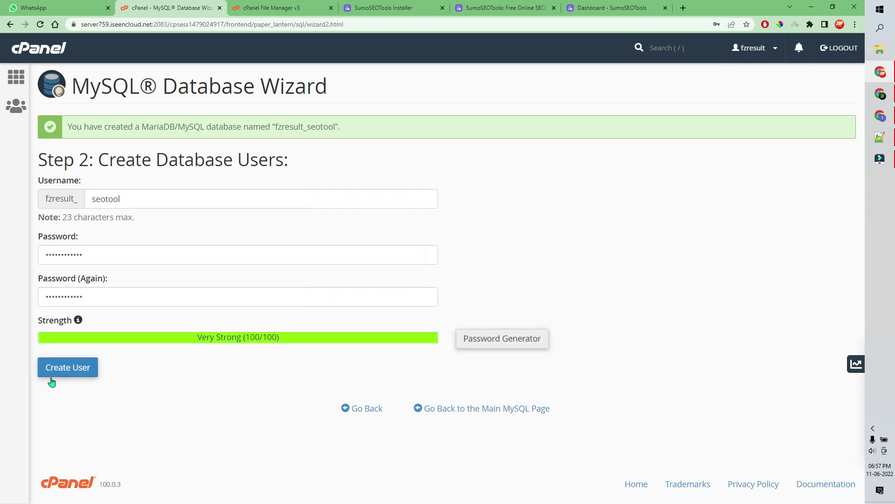
left_click(65, 371)
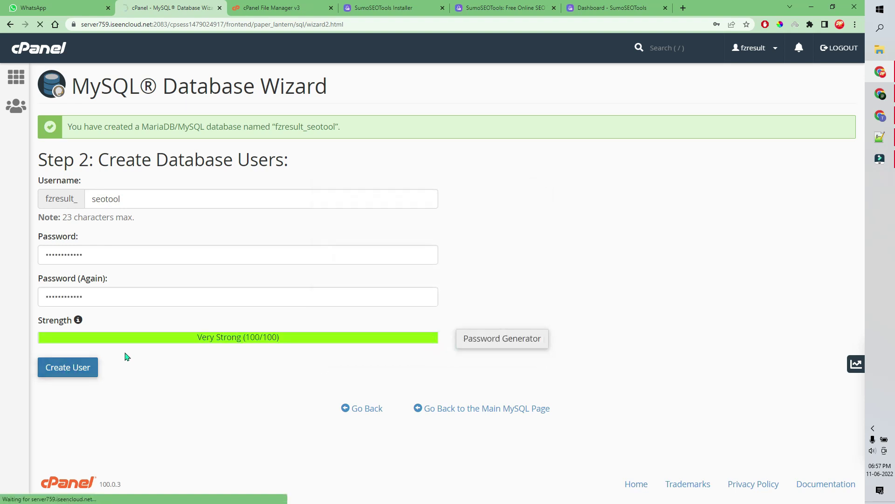
Grant the new user all privileges on the seotool database and complete the wizard.
left_click(46, 220)
scroll(72, 389, "down", 4)
left_click(66, 405)
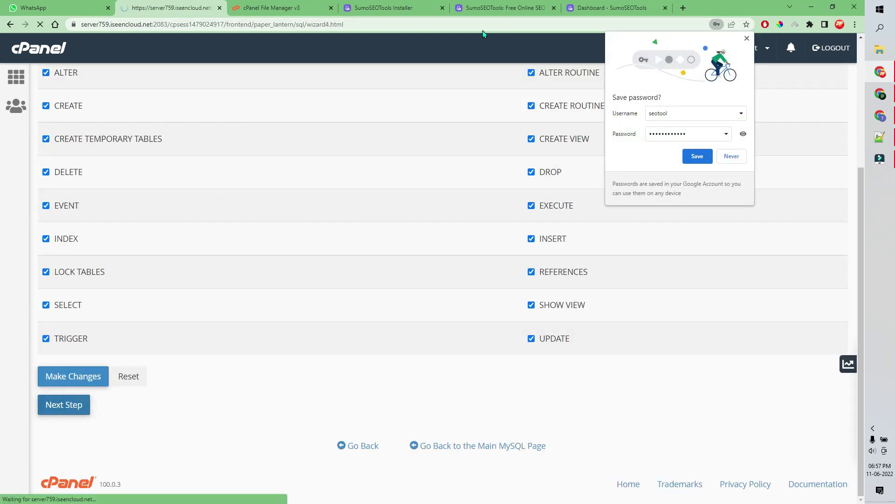
Return to the SumoSEOTools installer and paste the database user's password into the Password field.
left_click(383, 7)
right_click(310, 423)
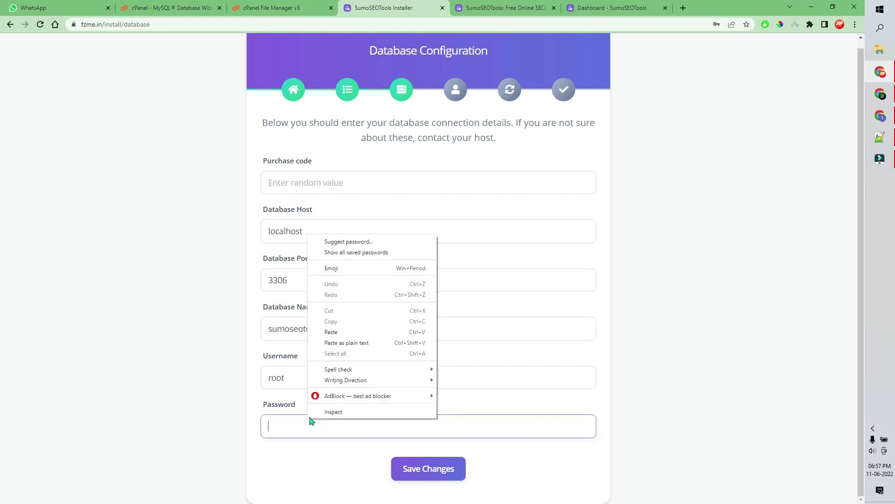
left_click(349, 332)
Copy fzresult_seotool from the cPanel wizard's summary and set it as both Database Name and Username in the installer.
left_click(191, 7)
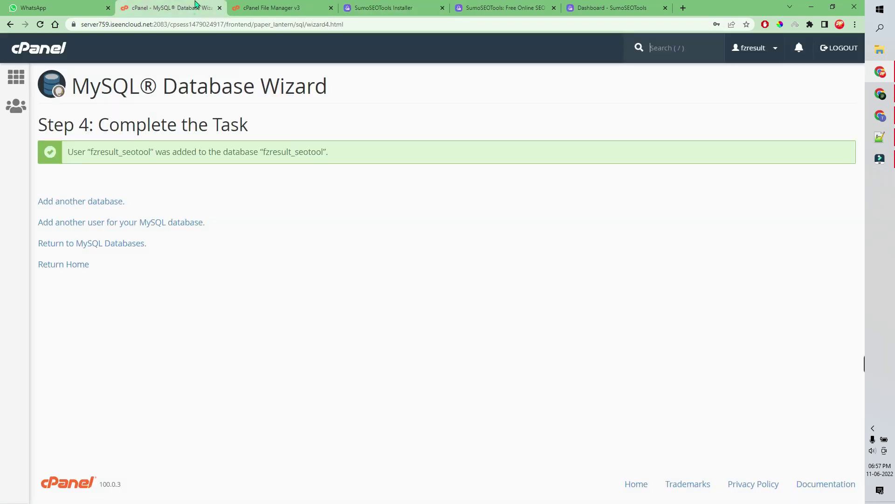
double_click(103, 151)
right_click(107, 154)
left_click(129, 160)
left_click(383, 7)
double_click(329, 329)
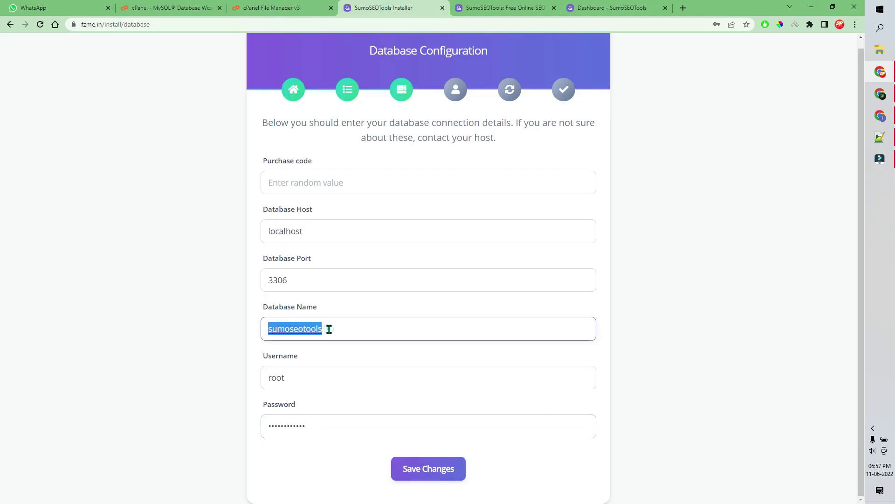
right_click(329, 330)
left_click(358, 397)
double_click(319, 375)
right_click(319, 375)
left_click(340, 260)
Enter the purchase code, save the database configuration and continue to the admin account setup.
left_click(184, 318)
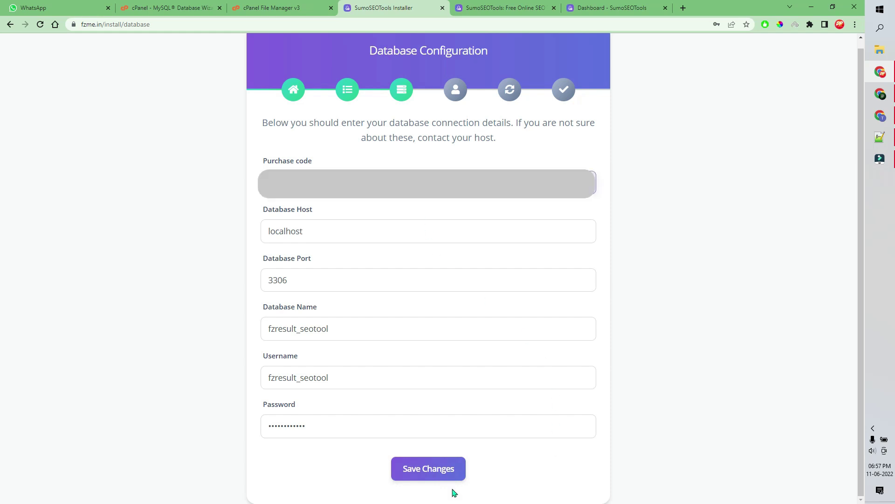
left_click(442, 471)
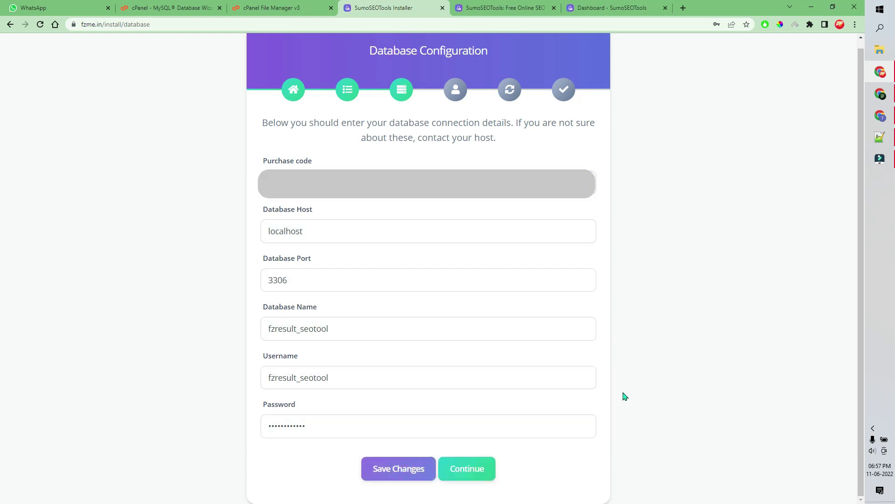
left_click(471, 473)
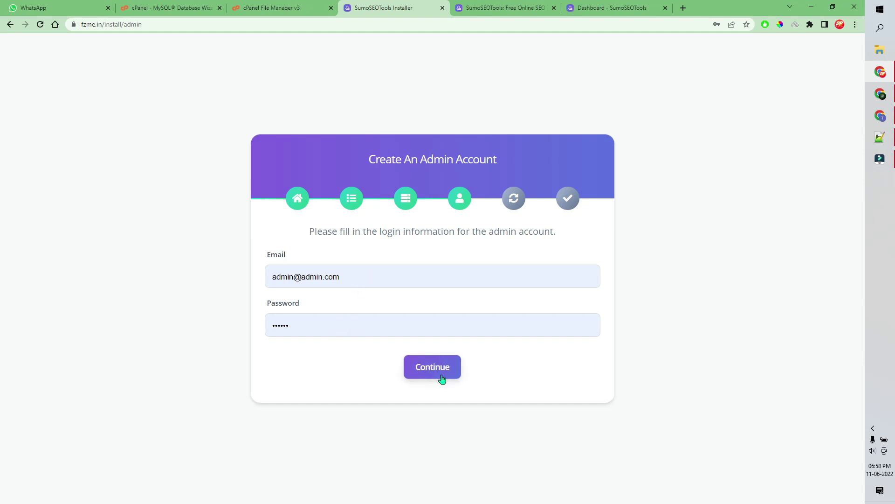
Create the admin account with its e-mail and password, and continue through to the end of the installation.
left_click(321, 331)
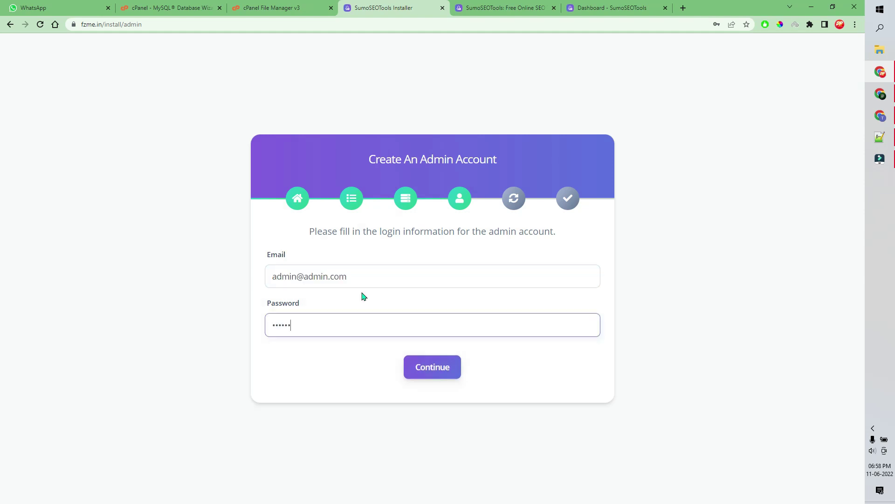
left_click(434, 373)
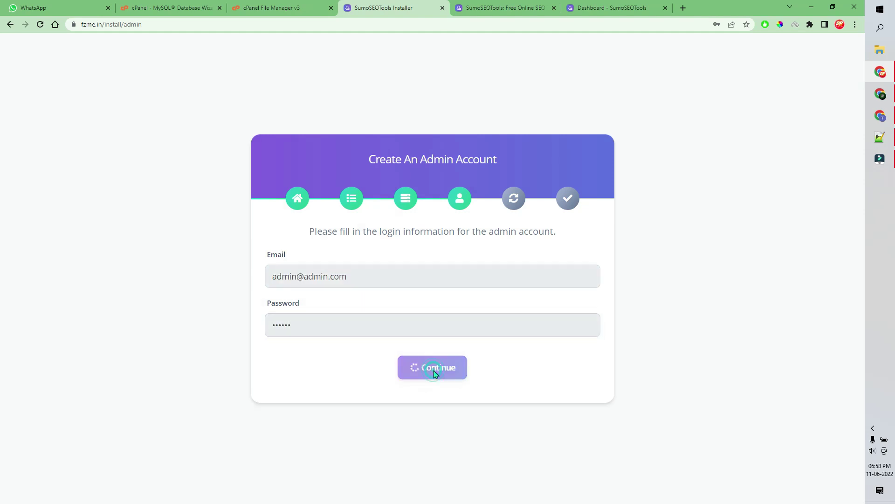
left_click(434, 370)
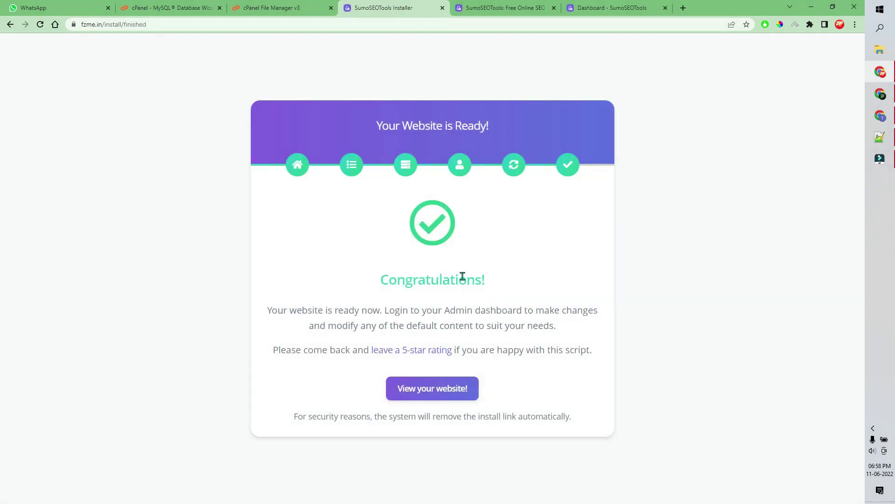
Open the newly installed website from the installer and look over its homepage.
left_click(437, 397)
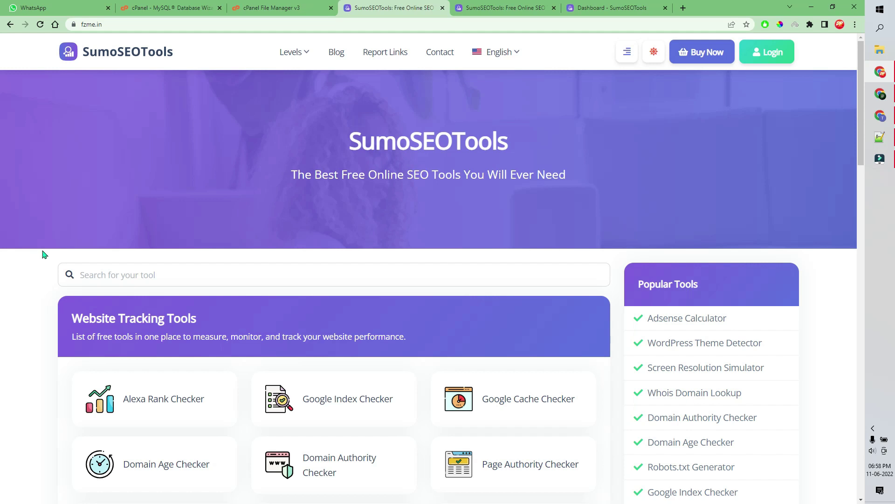
scroll(33, 269, "down", 4)
scroll(34, 252, "up", 4)
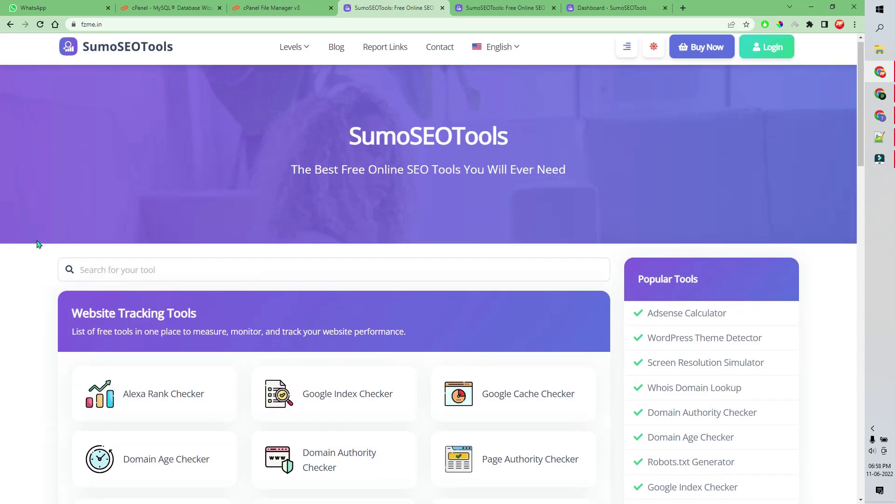
Look through the homepage's tool listings down to the footer and return to the start of the page.
scroll(34, 249, "down", 4)
scroll(26, 253, "down", 19)
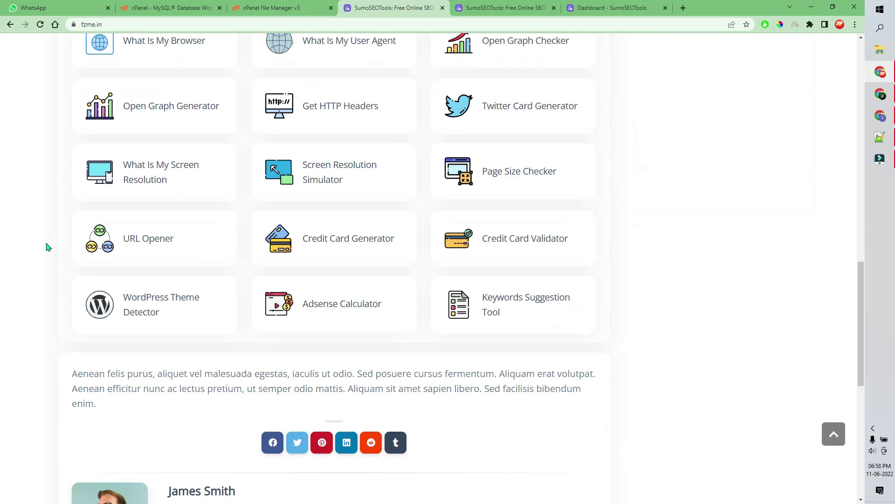
scroll(48, 251, "down", 4)
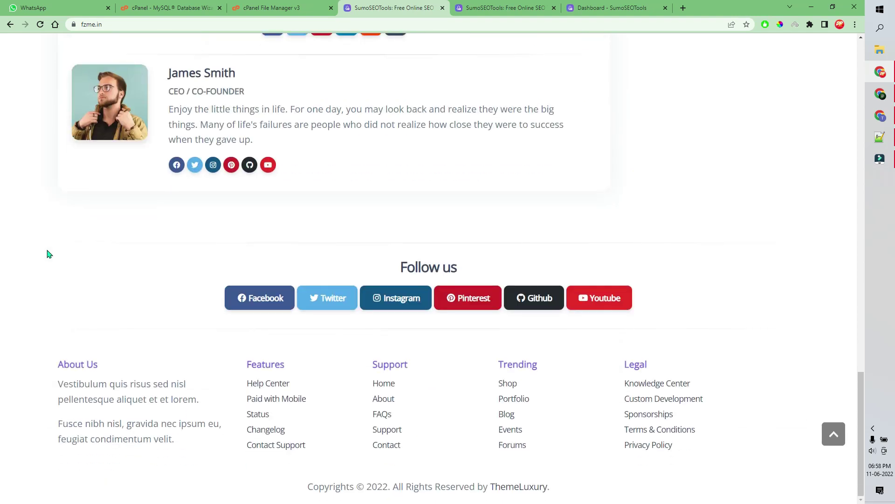
scroll(49, 254, "up", 20)
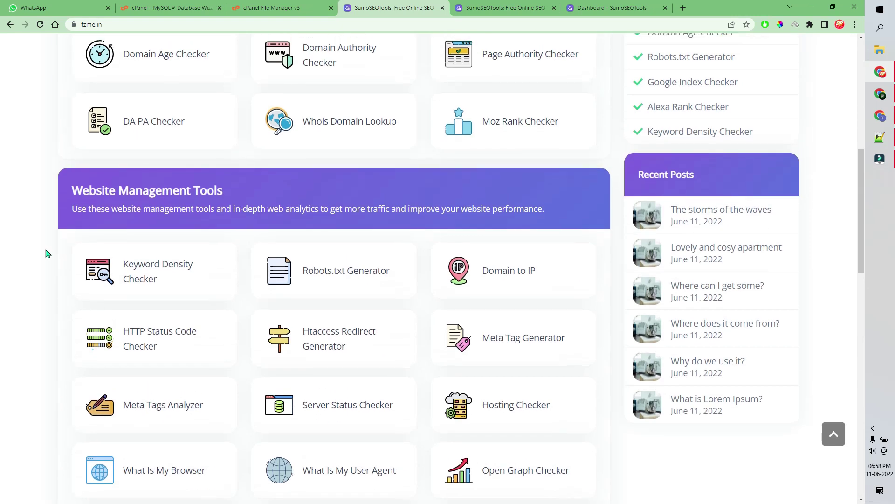
scroll(51, 253, "up", 3)
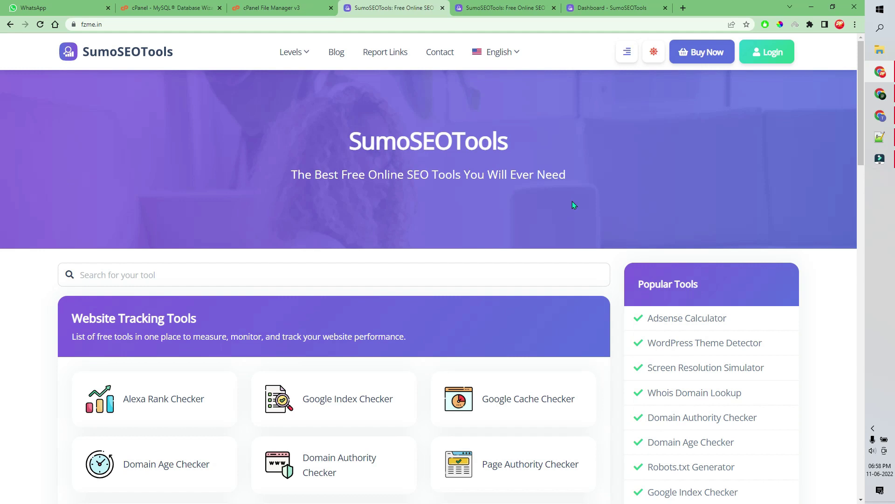
View the Domain to IP tool page and the related Credit Card Validator tool page.
scroll(368, 294, "down", 9)
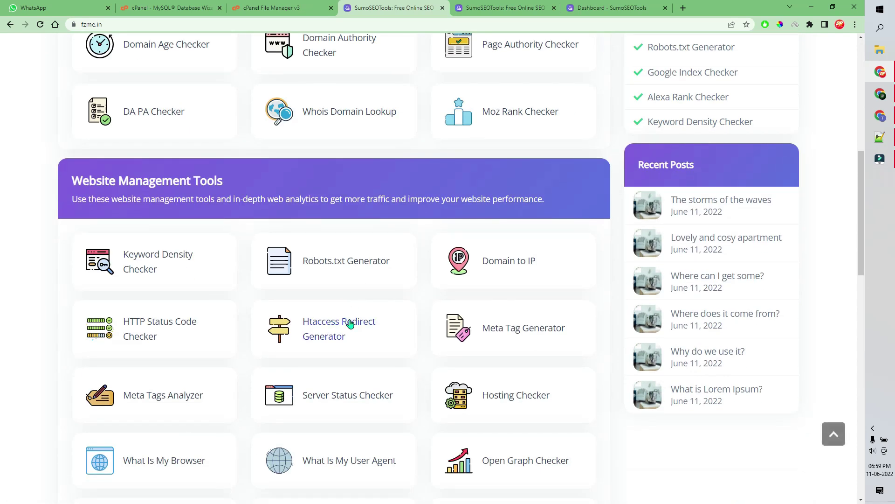
left_click(504, 260)
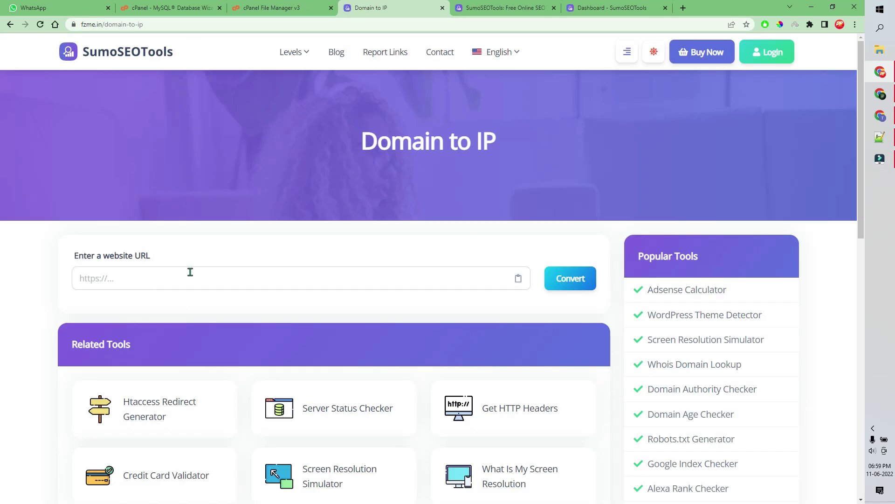
scroll(208, 287, "down", 5)
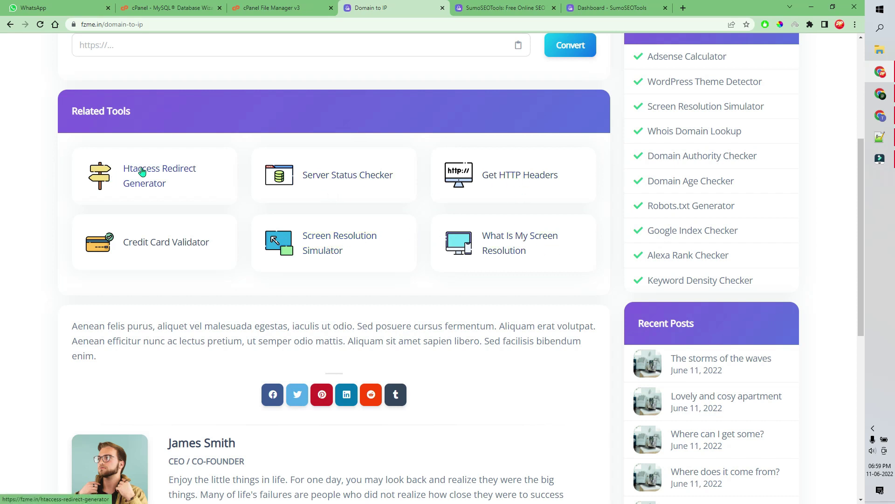
left_click(152, 247)
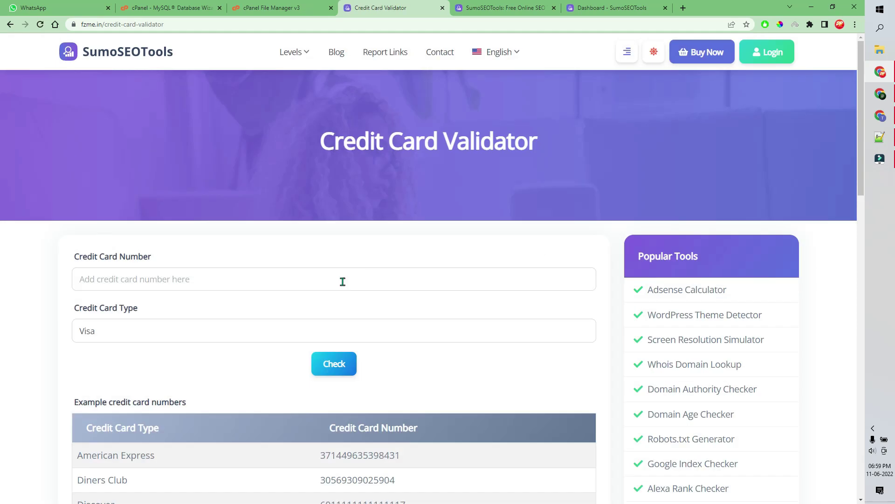
Sign in to the website with the prefilled admin credentials and open the admin dashboard.
left_click(145, 59)
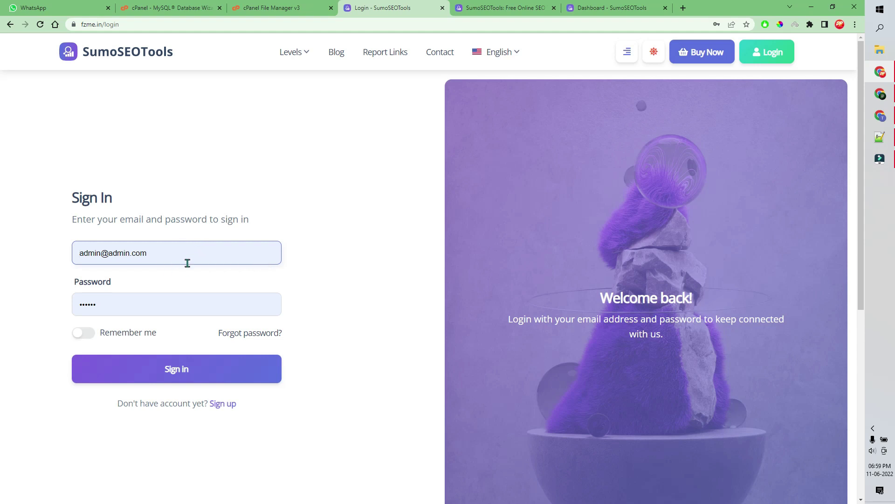
left_click(159, 370)
left_click(774, 52)
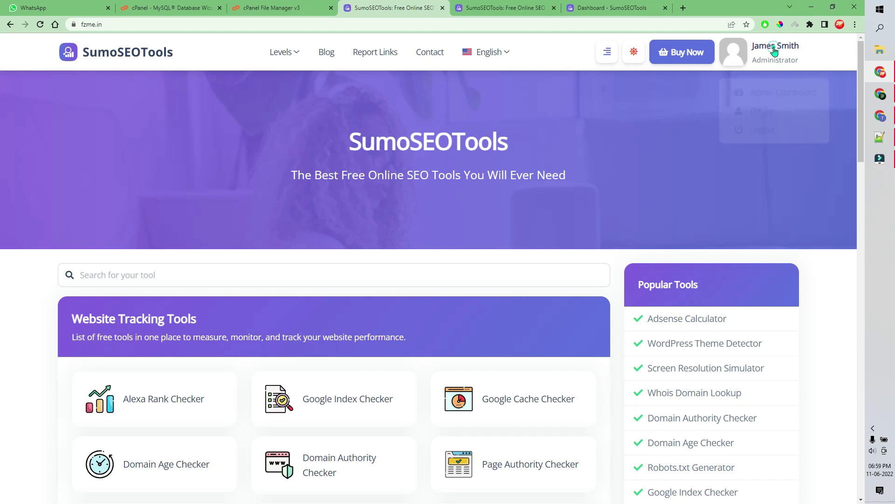
left_click(778, 87)
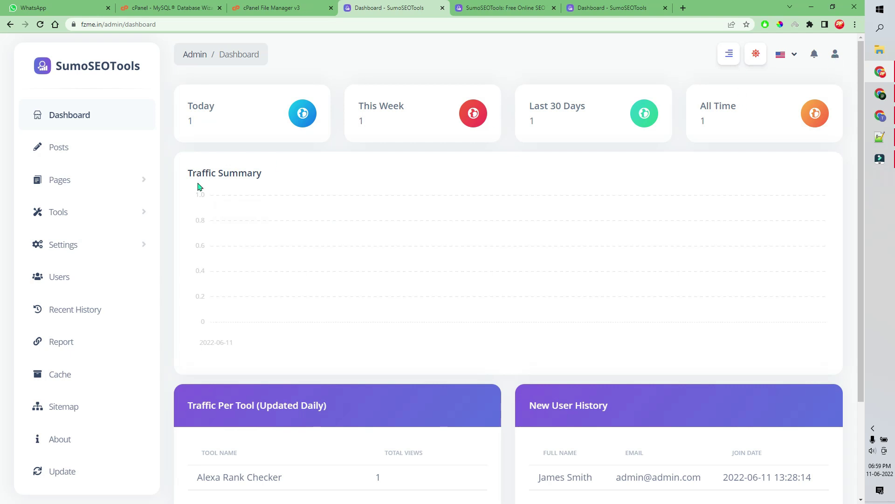
Examine the General settings down to the social media links, and the logo and favicon fields in the Header settings.
left_click(67, 251)
left_click(58, 272)
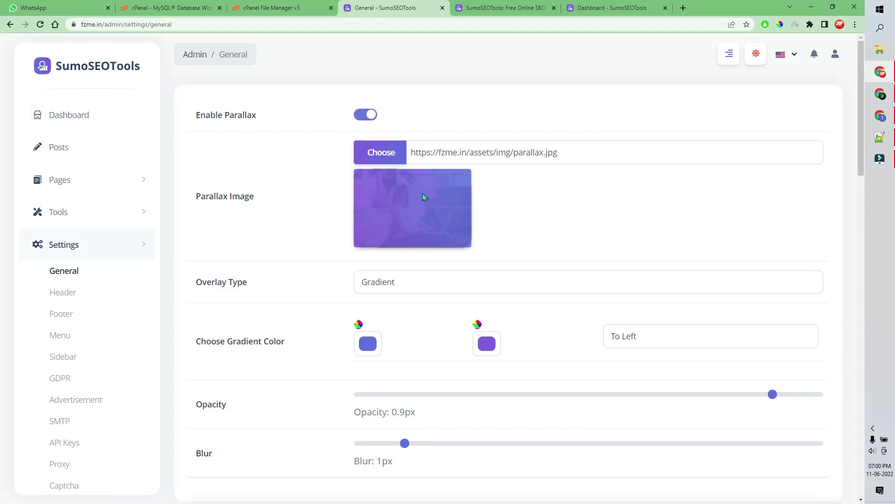
scroll(464, 254, "down", 1)
scroll(379, 295, "down", 6)
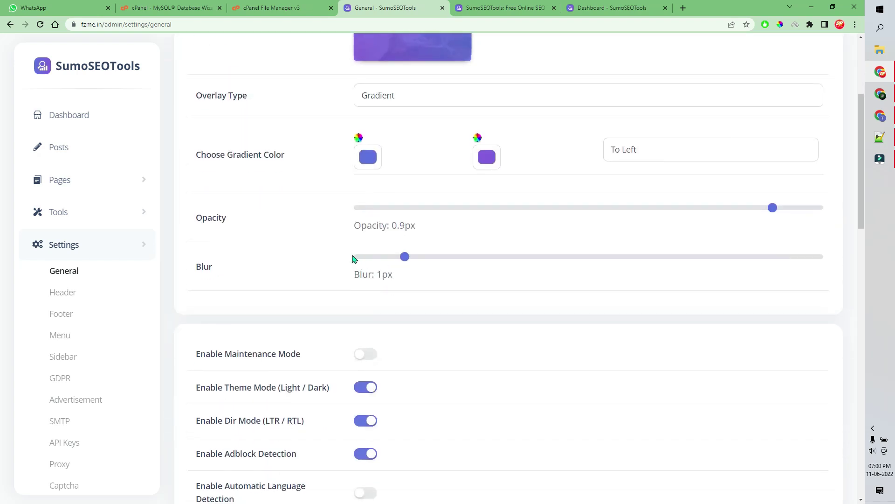
scroll(352, 243, "down", 15)
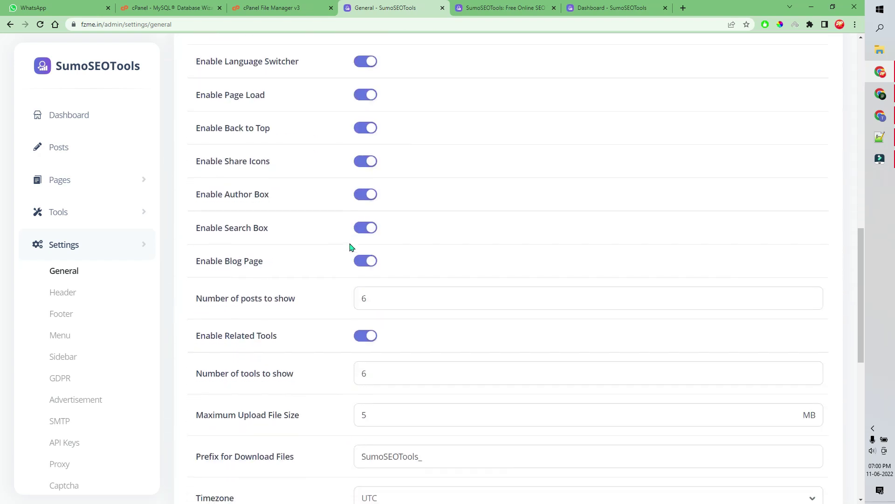
triple_click(667, 198)
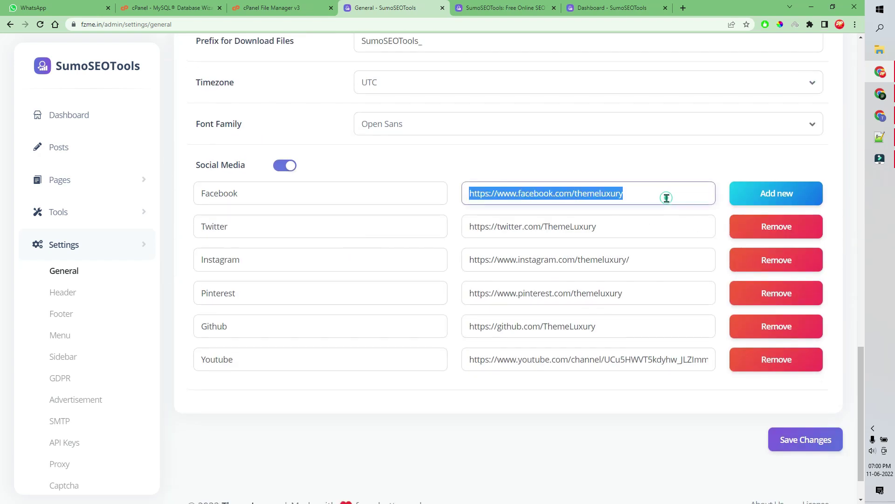
scroll(652, 228, "down", 2)
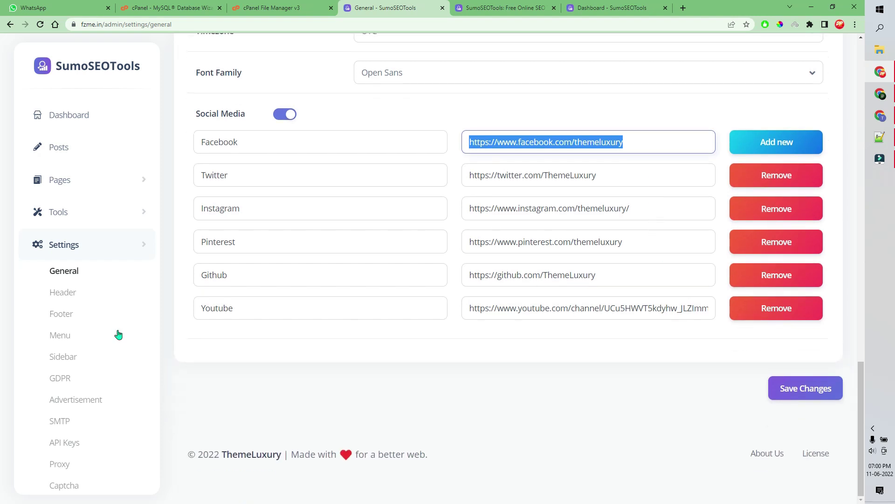
left_click(65, 295)
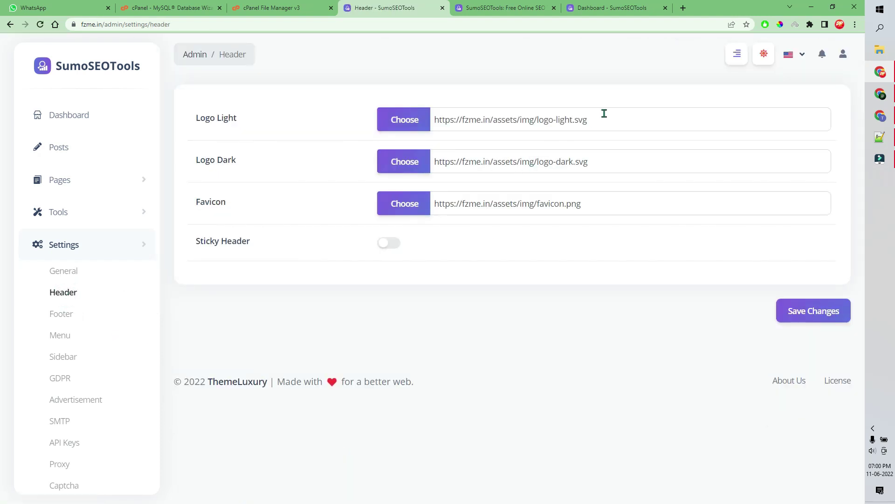
left_click_drag(614, 117, 440, 119)
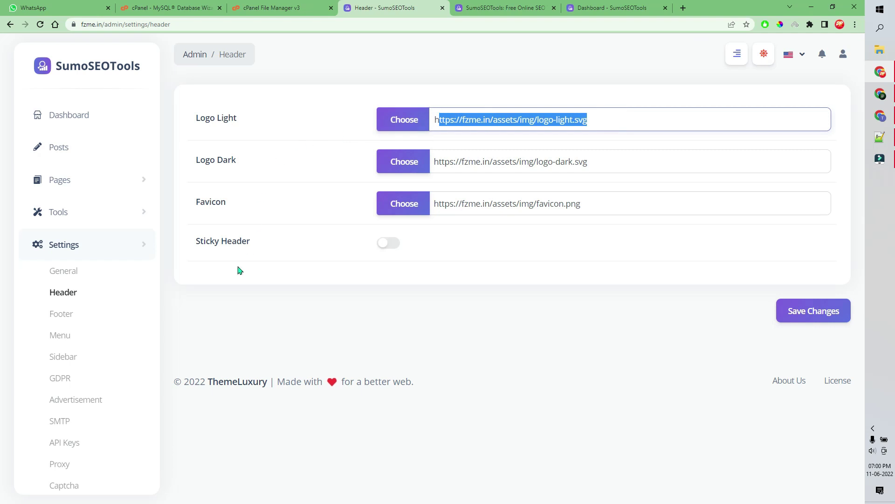
Examine the language entries in the Footer settings and the item list in the Menu settings.
left_click(64, 314)
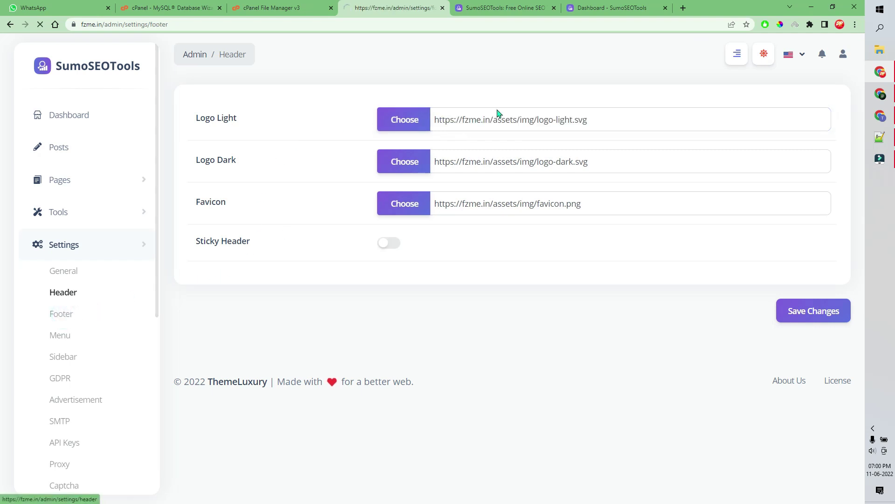
scroll(505, 215, "down", 6)
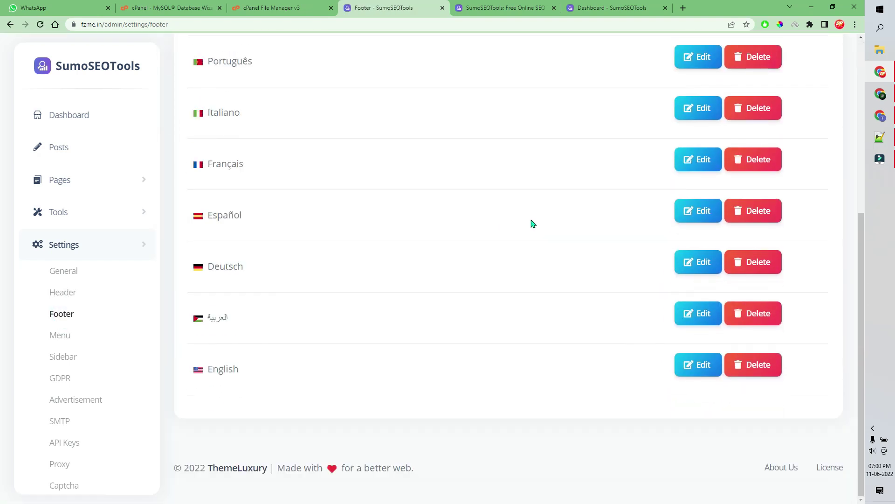
scroll(631, 211, "up", 6)
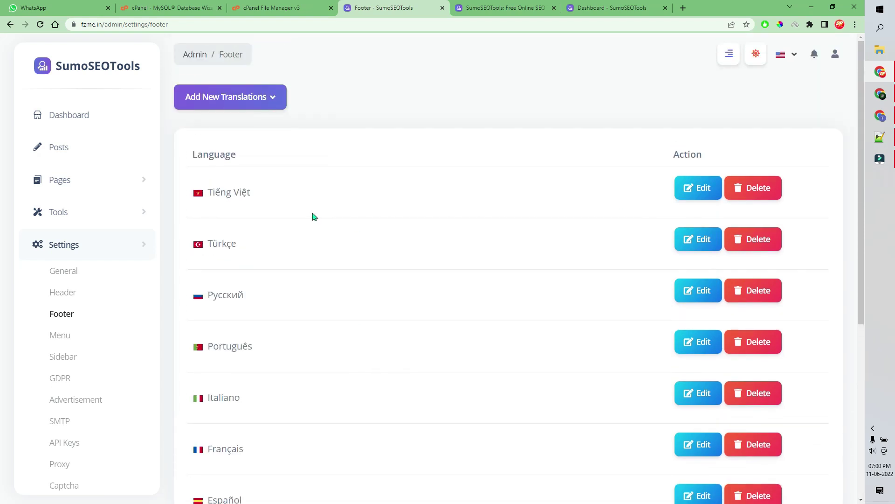
scroll(79, 223, "down", 4)
left_click(60, 160)
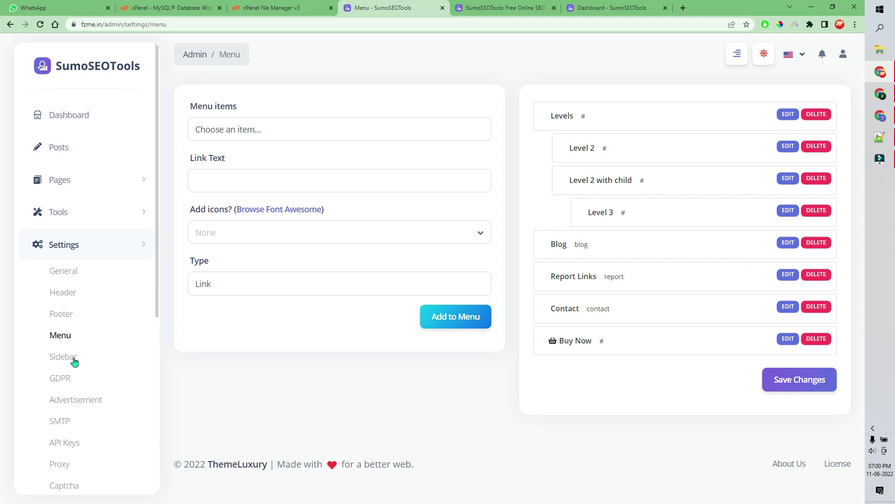
Examine the Advertisement settings, including the ad code slots and the per-page ad switches.
scroll(64, 378, "down", 1)
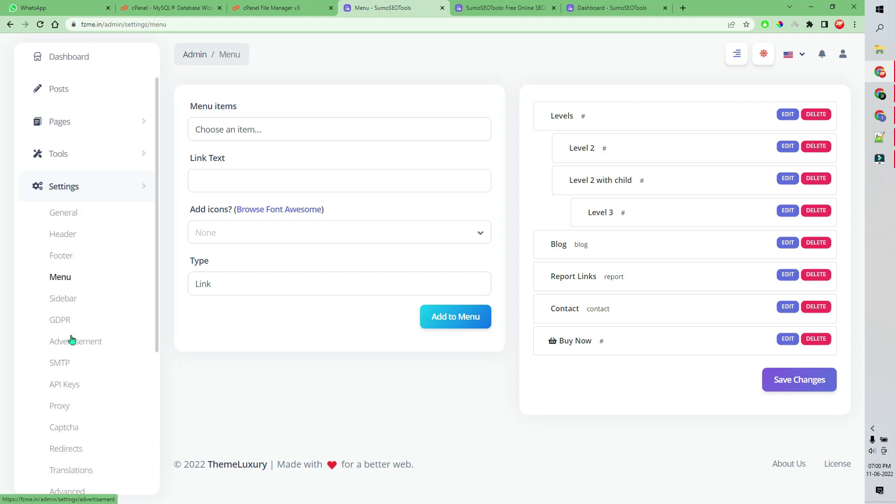
left_click(99, 345)
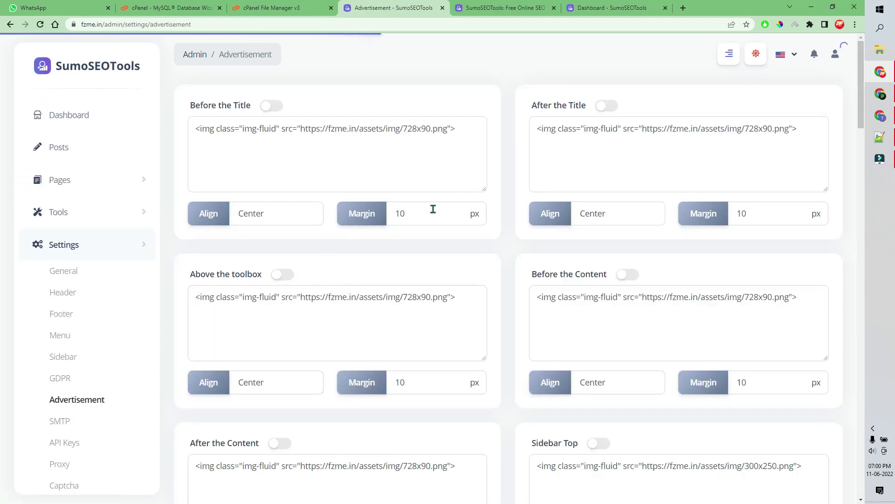
triple_click(399, 132)
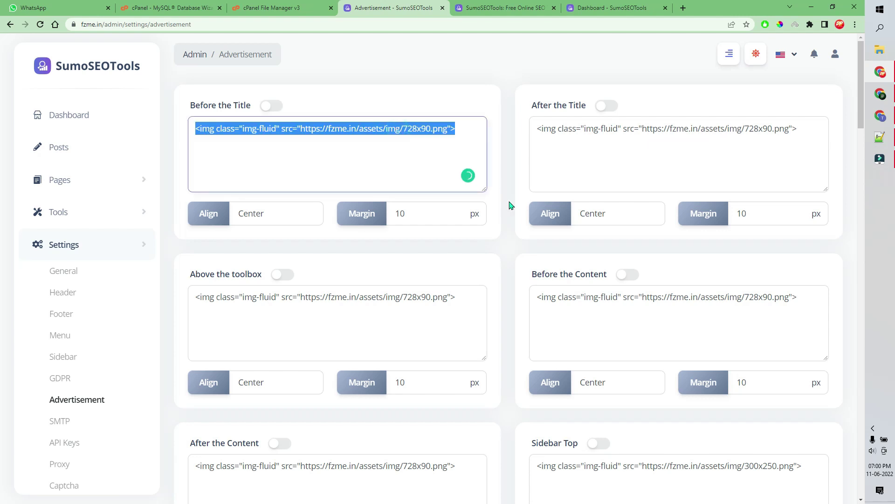
scroll(490, 231, "down", 7)
scroll(491, 236, "down", 2)
scroll(467, 232, "down", 4)
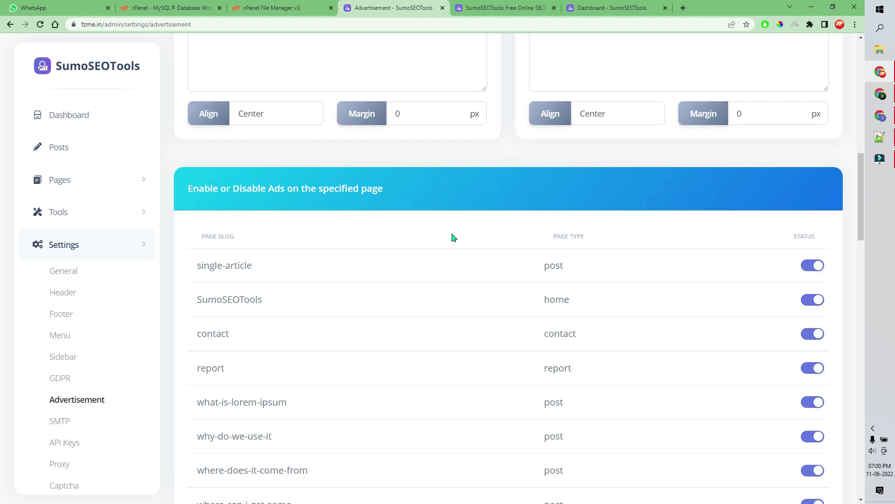
scroll(802, 257, "down", 4)
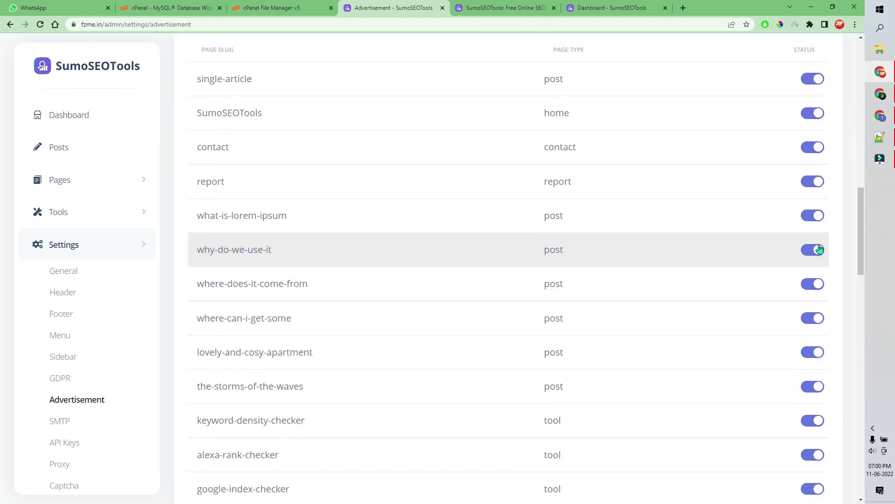
scroll(814, 312, "down", 14)
scroll(810, 309, "down", 9)
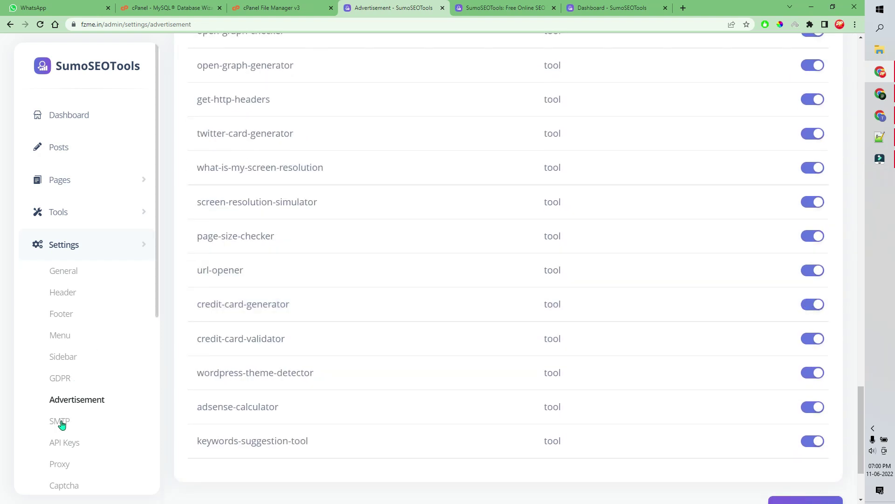
Examine the Insert Header and Insert Footer script fields in the Advanced settings.
scroll(70, 422, "down", 4)
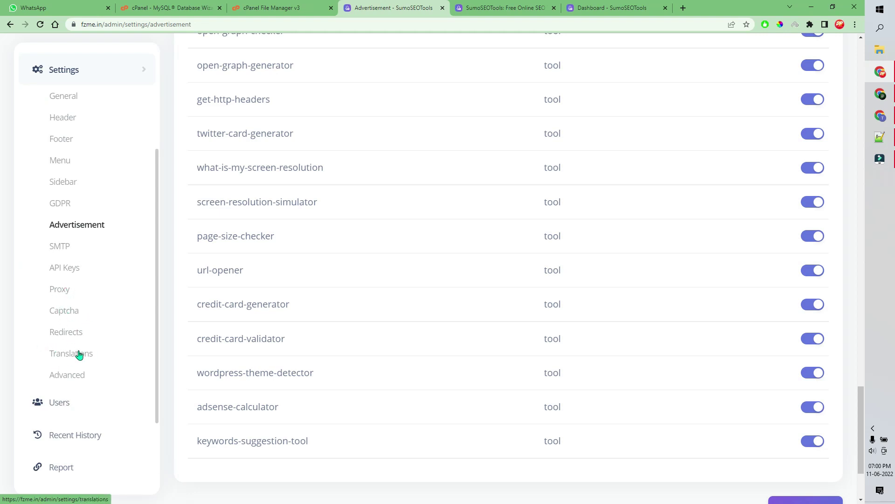
left_click(79, 375)
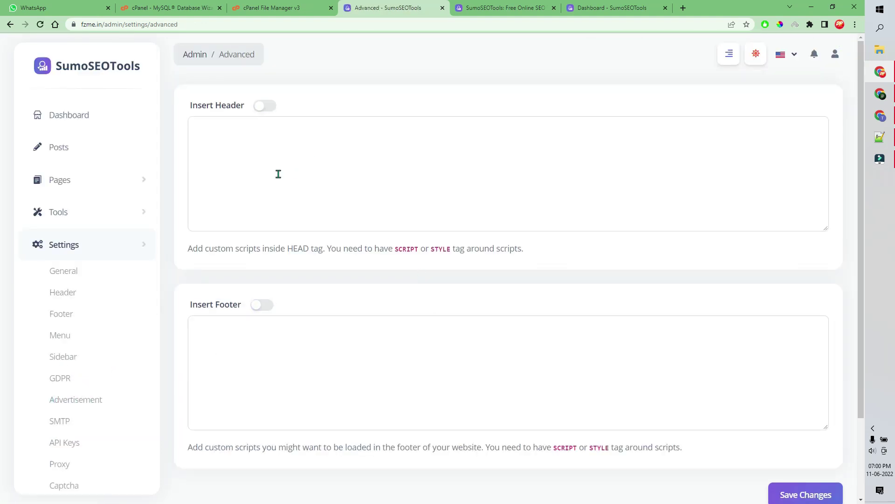
scroll(299, 214, "down", 2)
scroll(309, 219, "up", 2)
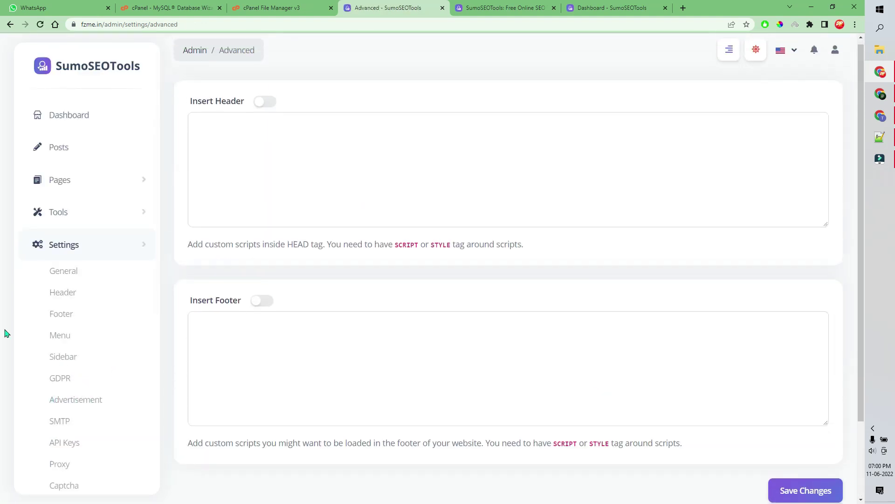
View the site's user list, and open the administrator's own profile in its Update Profile form.
scroll(96, 310, "down", 6)
left_click(60, 287)
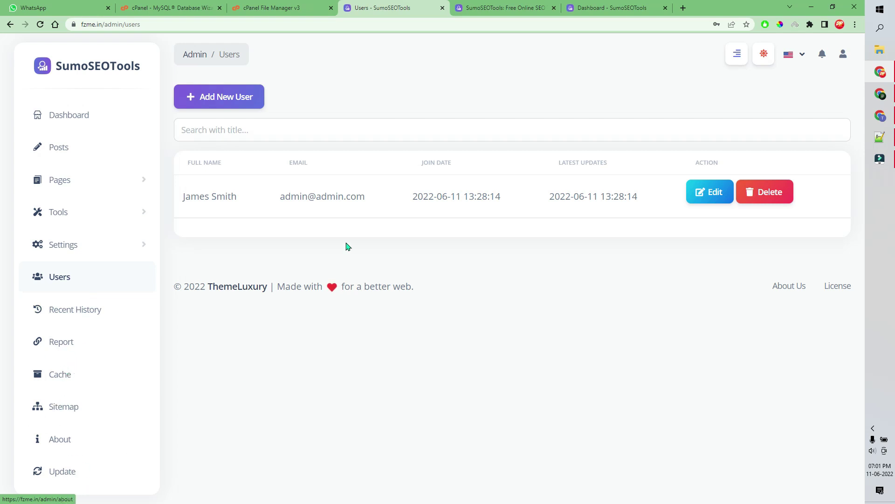
left_click(843, 54)
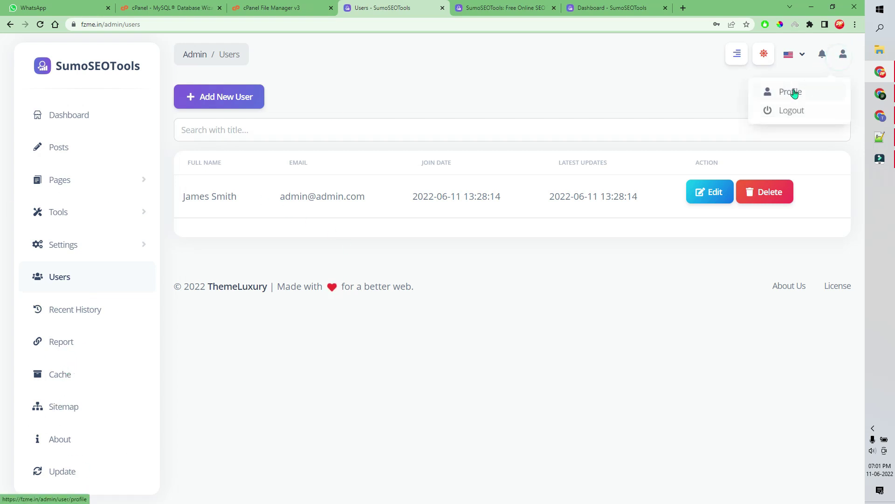
left_click(795, 93)
scroll(749, 210, "down", 1)
scroll(735, 219, "up", 1)
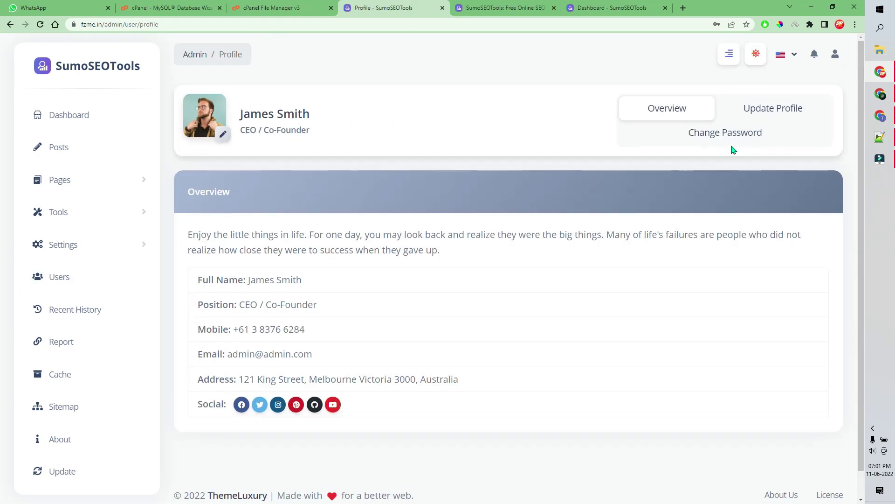
left_click(773, 113)
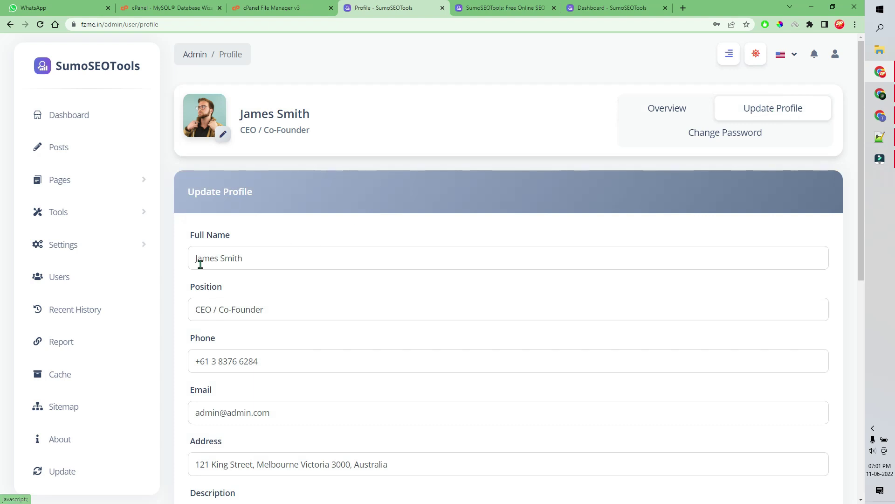
Examine the personal detail fields and the social link entries in the administrator's Update Profile form.
scroll(286, 264, "down", 1)
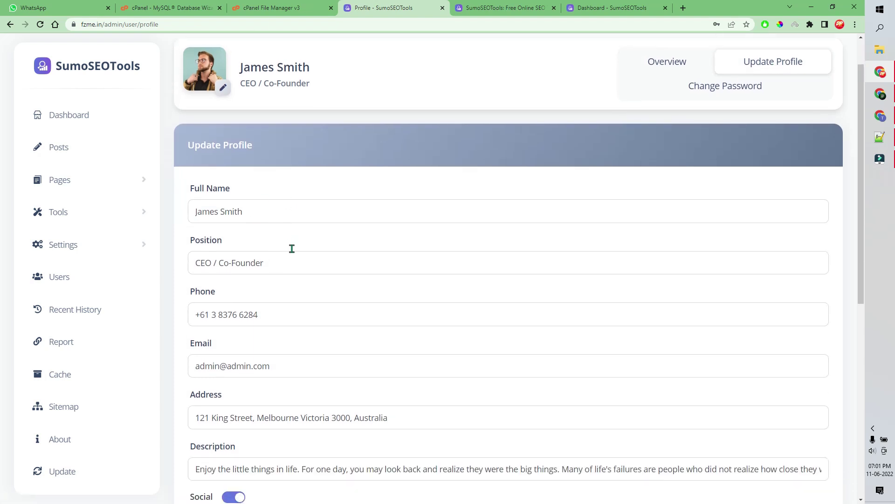
scroll(292, 248, "down", 8)
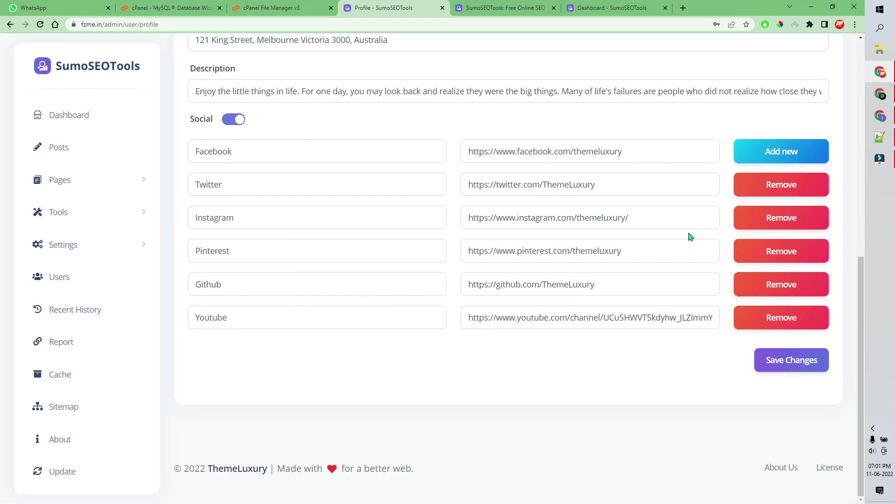
scroll(734, 344, "up", 2)
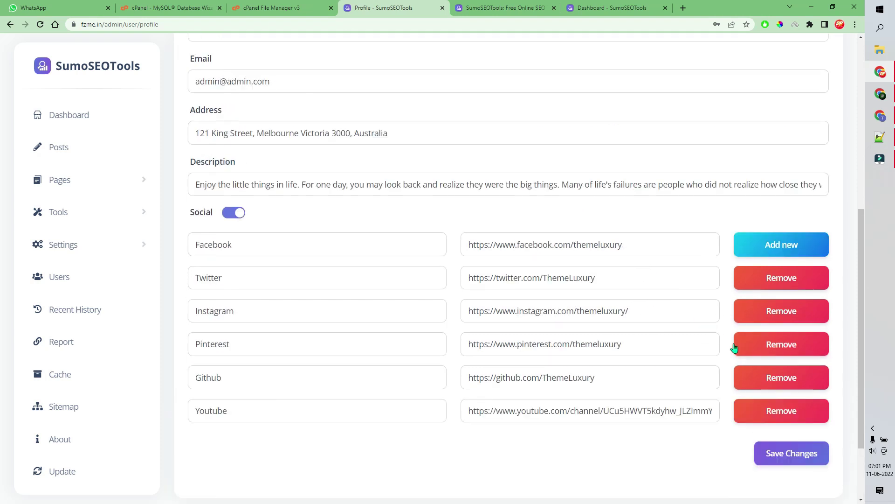
scroll(444, 303, "up", 7)
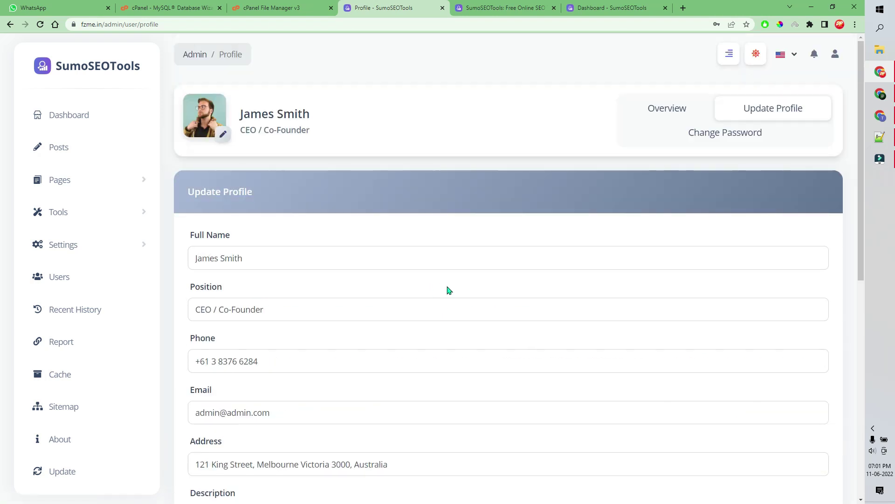
Return to the admin dashboard, and browse the tool categories on the home page of the sumoseotools.themeluxury.com demo site.
left_click(139, 113)
key("ctrl+Tab")
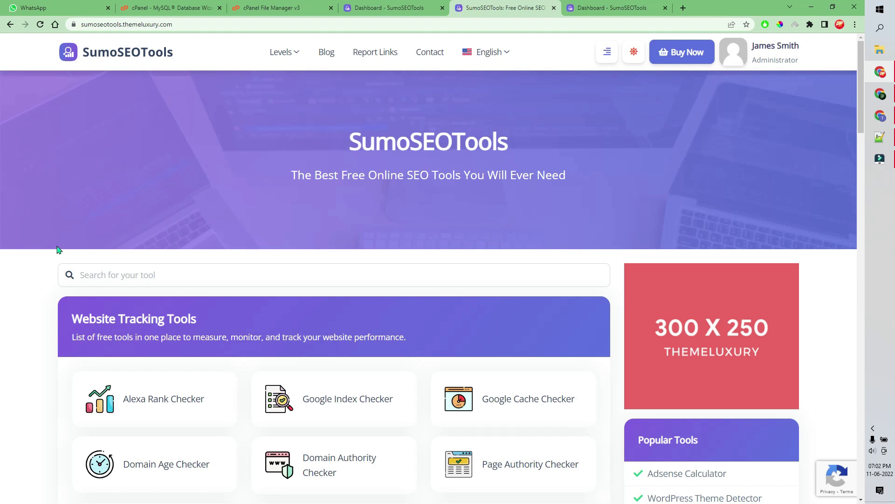
scroll(38, 266, "down", 3)
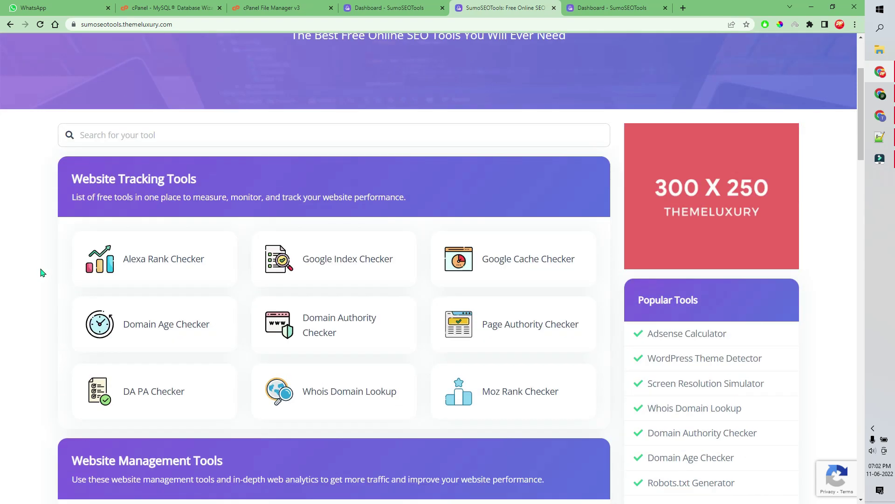
scroll(37, 269, "down", 8)
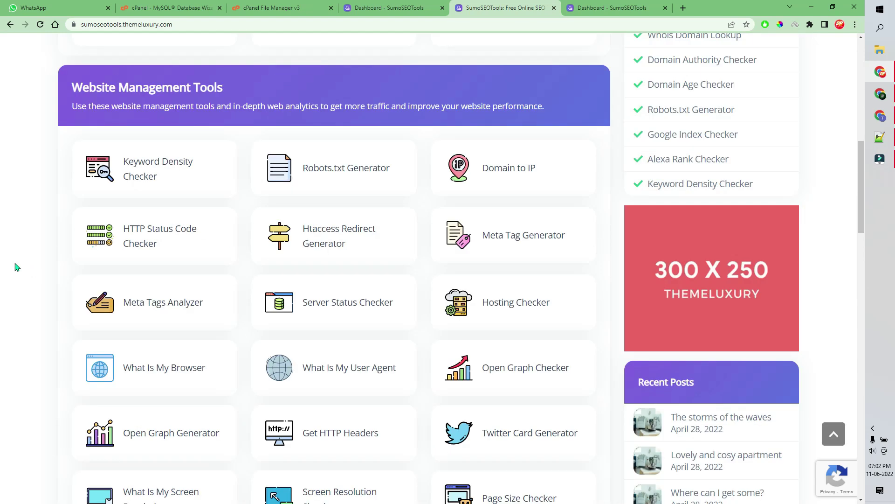